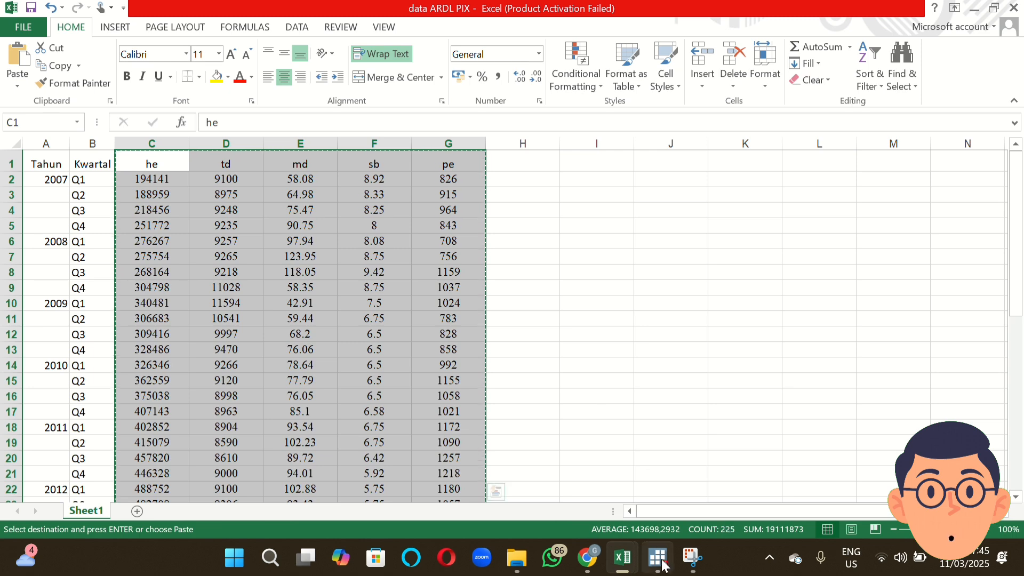
Switch to Stata and open the Data Editor in edit mode
mouse_move(661, 563)
click(682, 482)
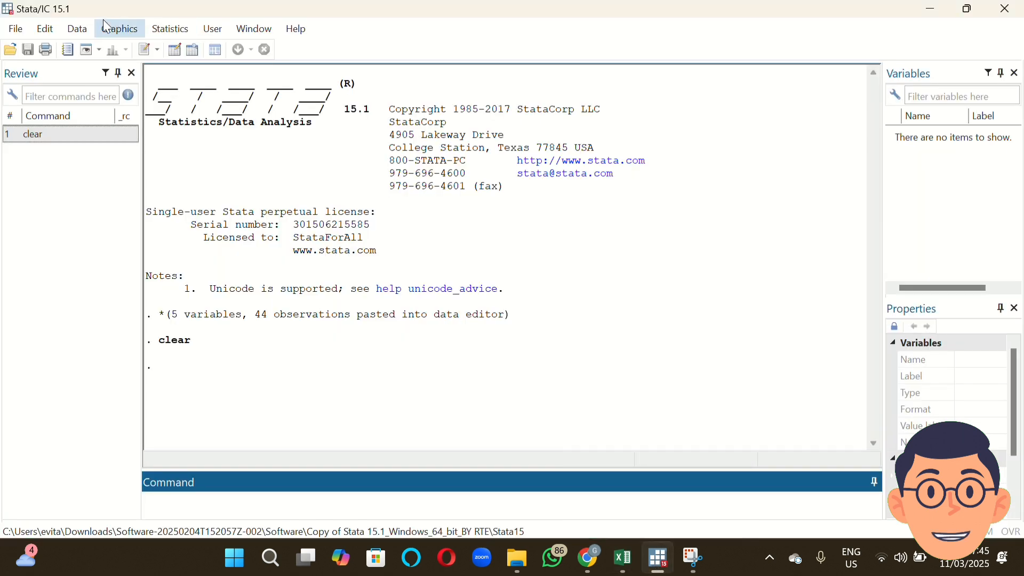
click(78, 30)
mouse_move(127, 79)
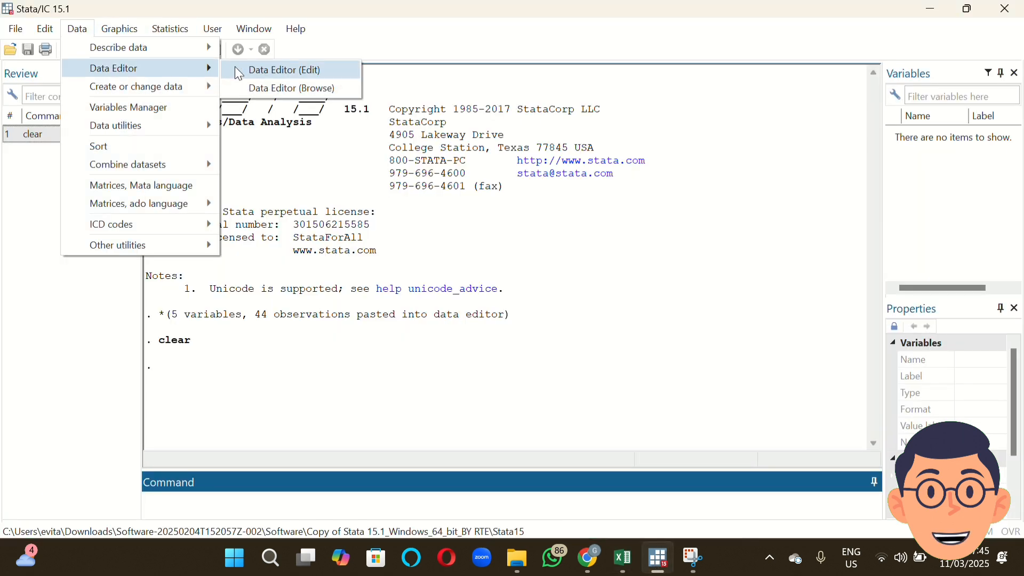
click(269, 69)
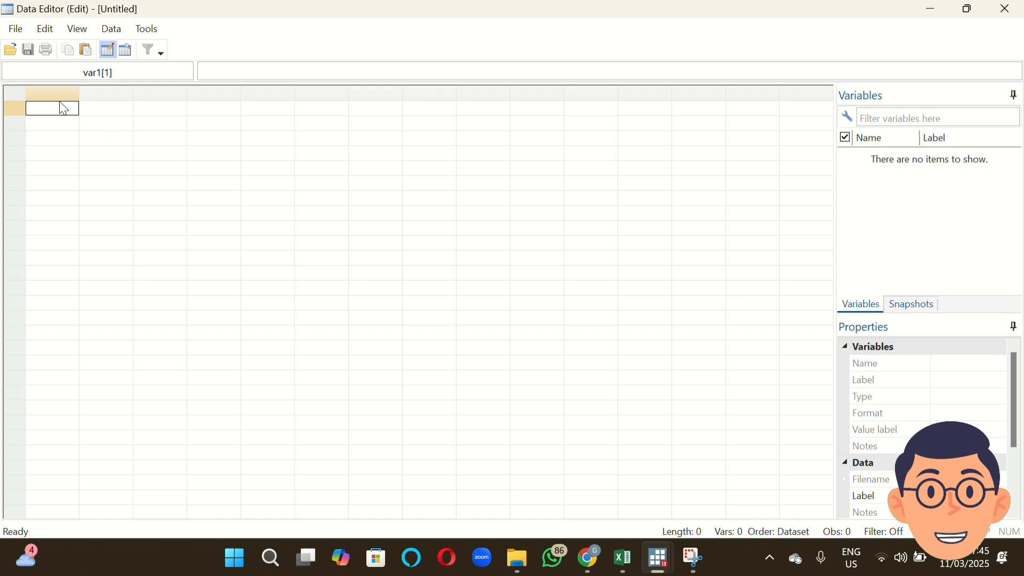
Paste the copied Excel data into the empty grid, treating the first row as variable names
key(ctrl+v)
click(366, 347)
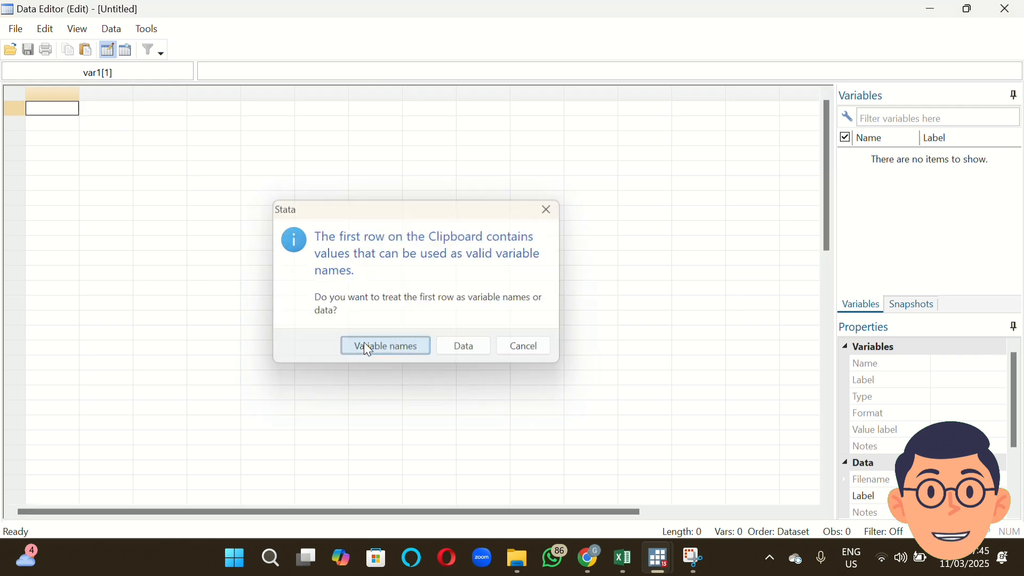
click(341, 141)
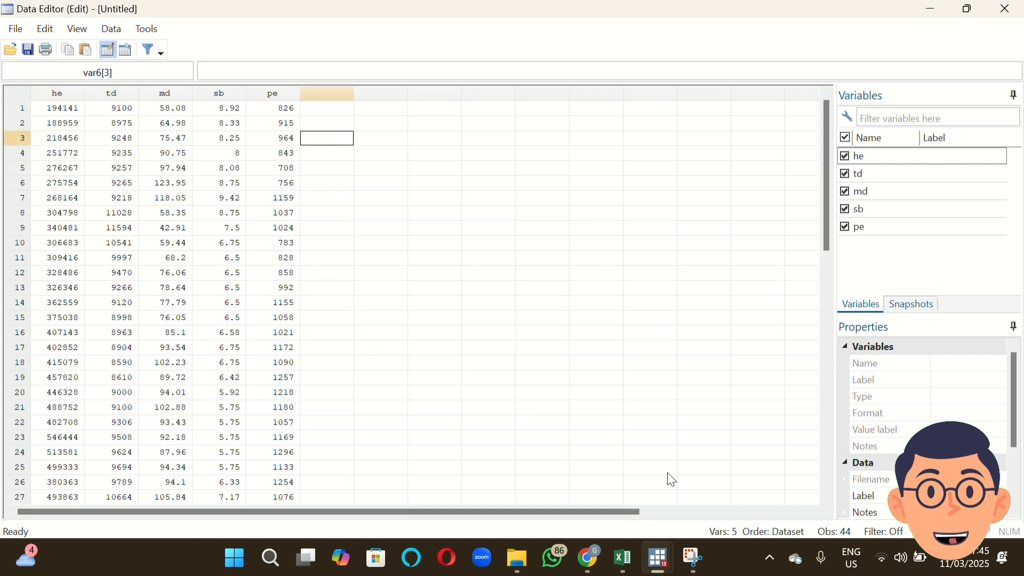
Return to the main Stata window and generate an observation counter with gen t=_n
mouse_move(661, 569)
click(605, 503)
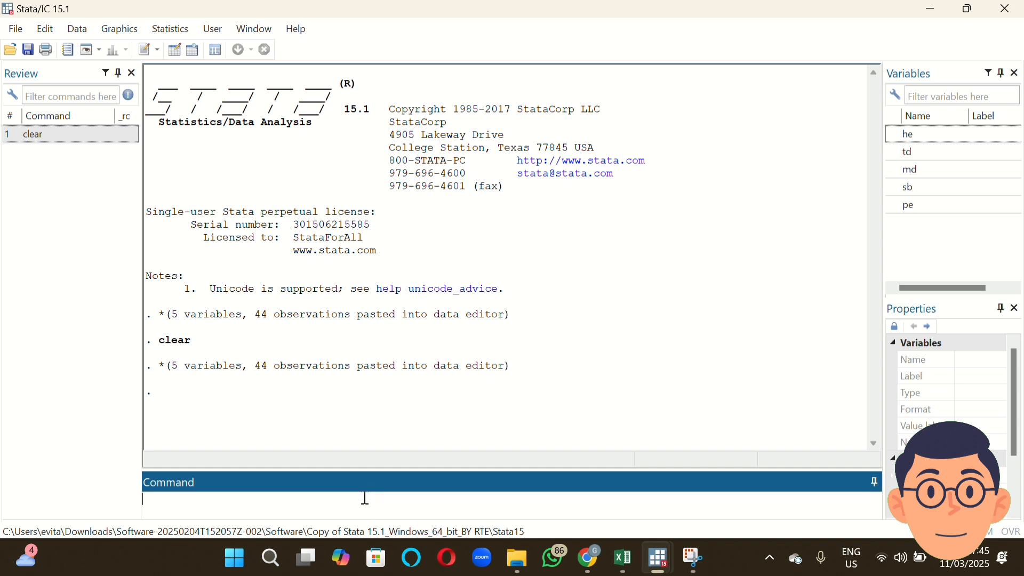
text(gen t=)
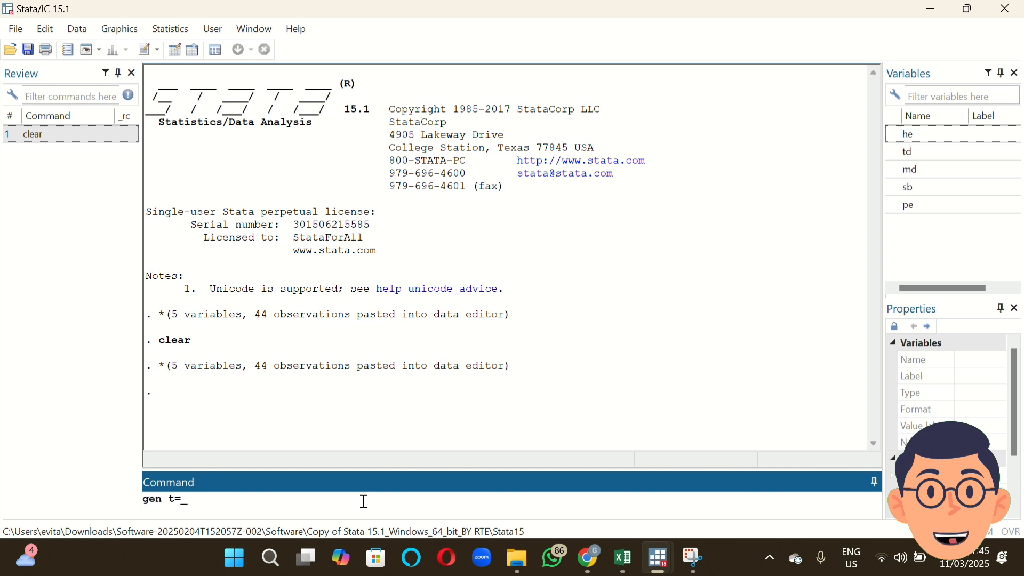
text(_n)
key(Return)
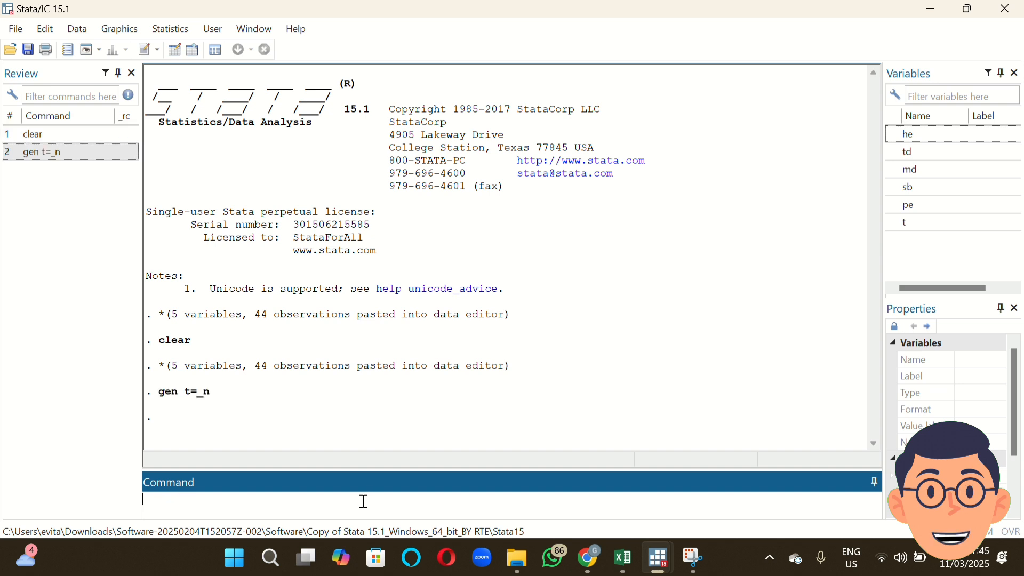
Generate a quarterly date variable starting in 2007q1 with gen newt= tq(2007q1)+t-1
text(gen newt= tm)
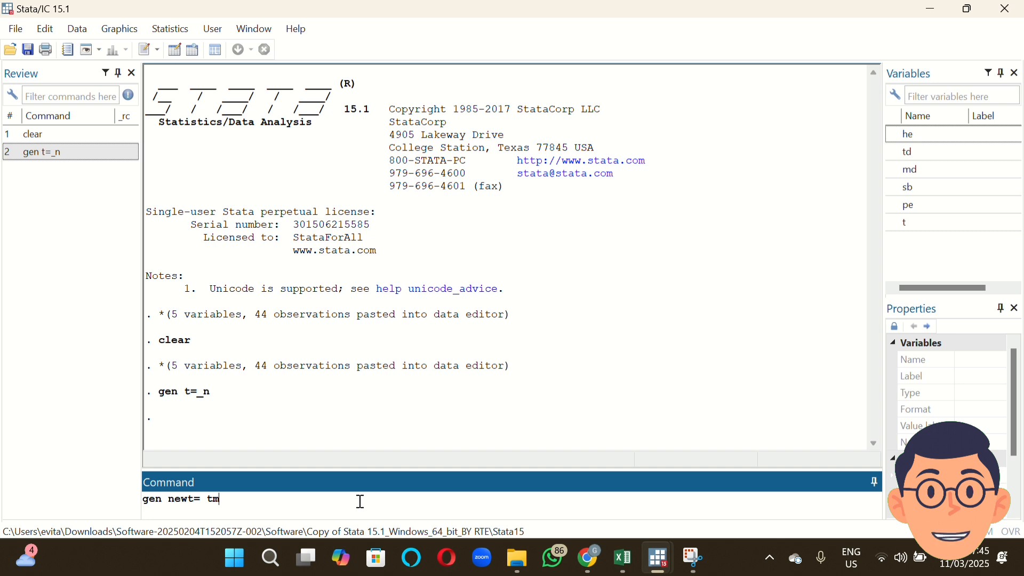
key(BackSpace)
text(d)
text((2007)
text(q1)
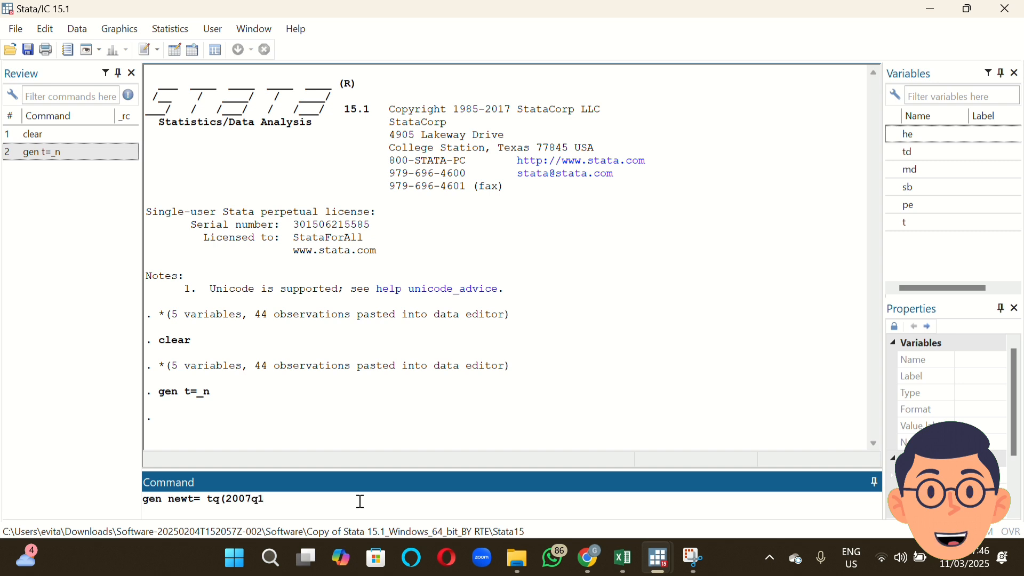
text()+t-1)
key(Return)
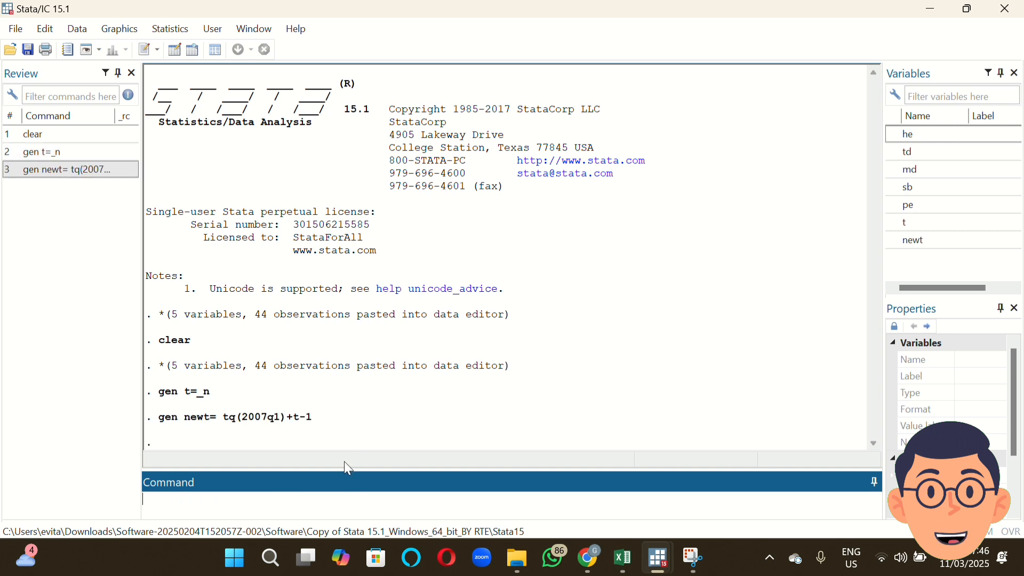
Apply the quarterly display format with format newt %tq and check the newt column in the Data Editor
text(format)
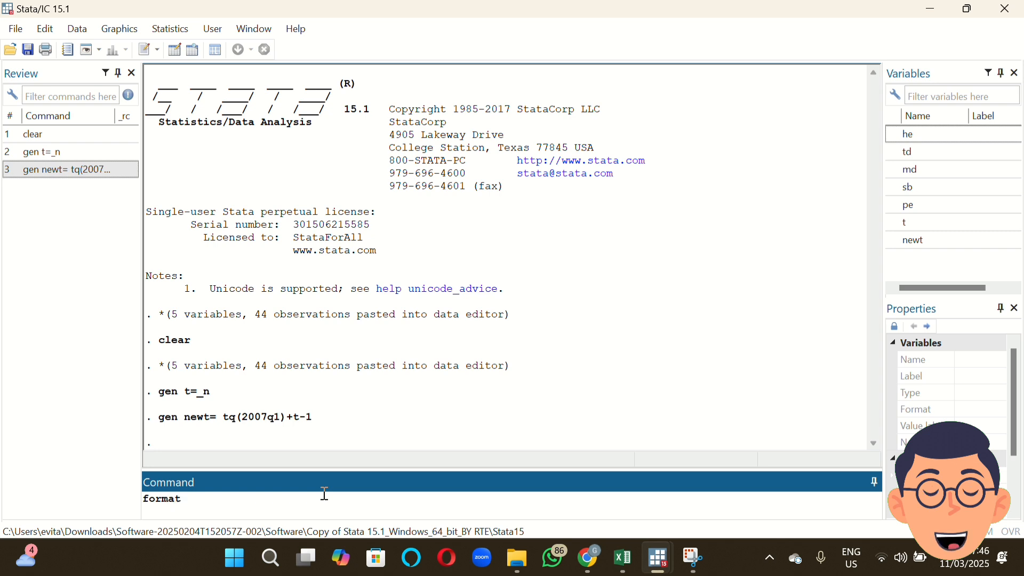
text( newt)
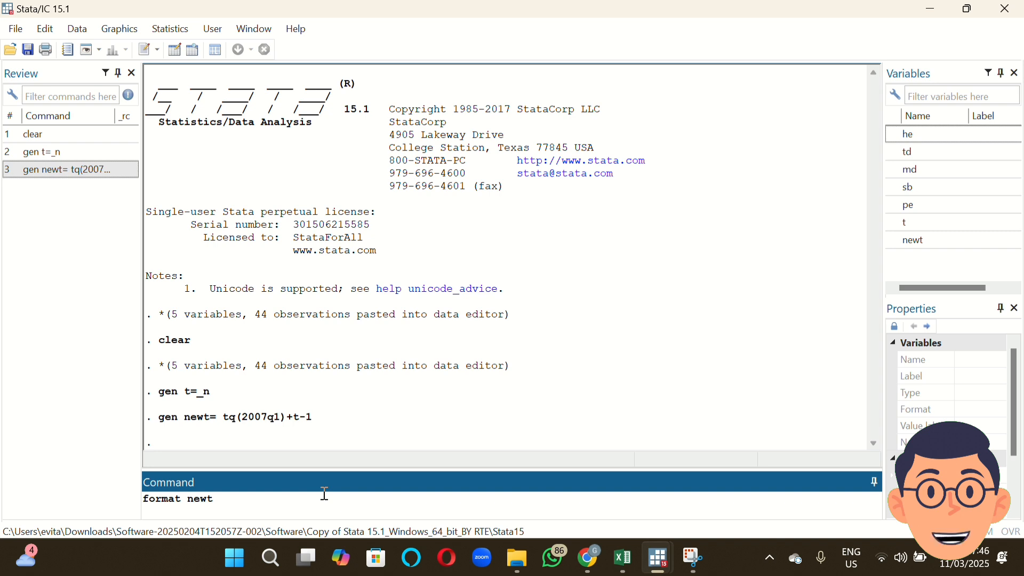
text( %tq)
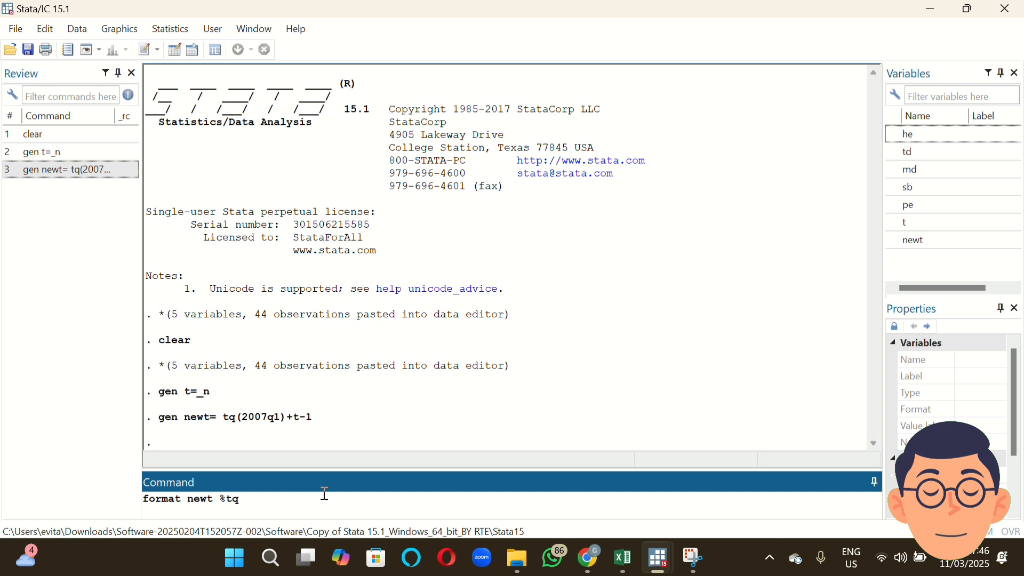
key(Return)
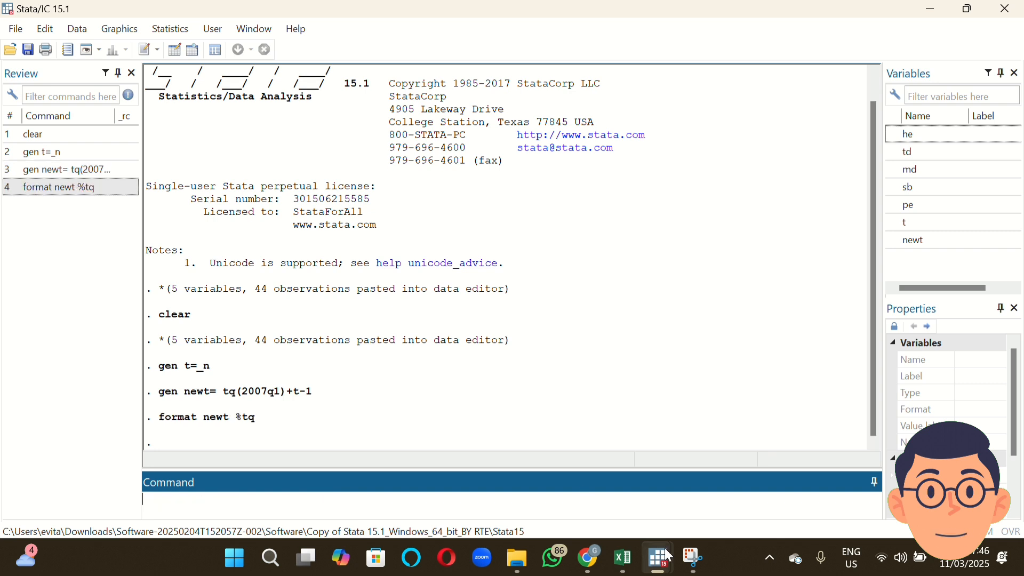
mouse_move(662, 554)
click(720, 475)
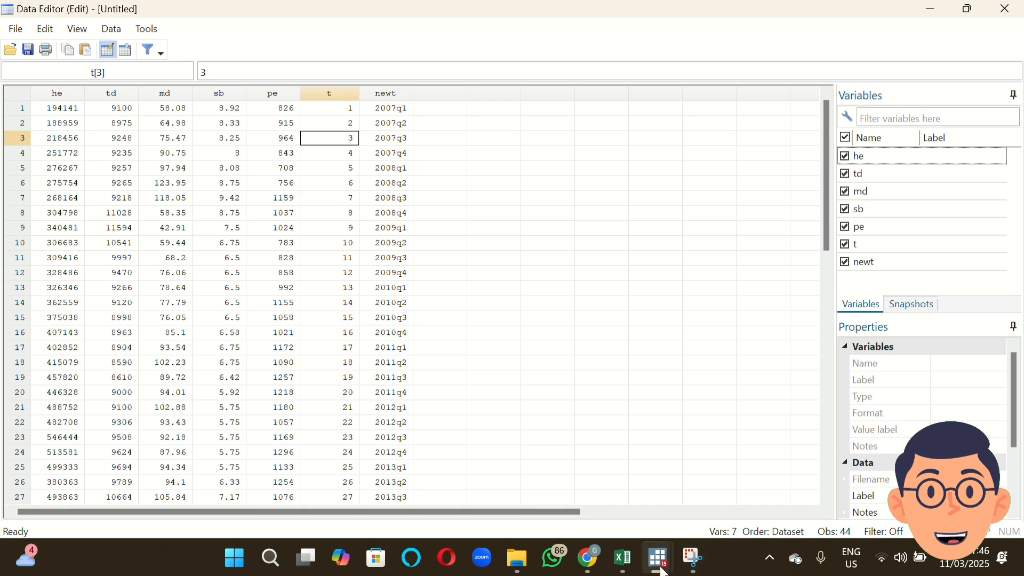
Return to the main Stata window and declare newt as the time variable with tsset newt
mouse_move(659, 557)
click(596, 492)
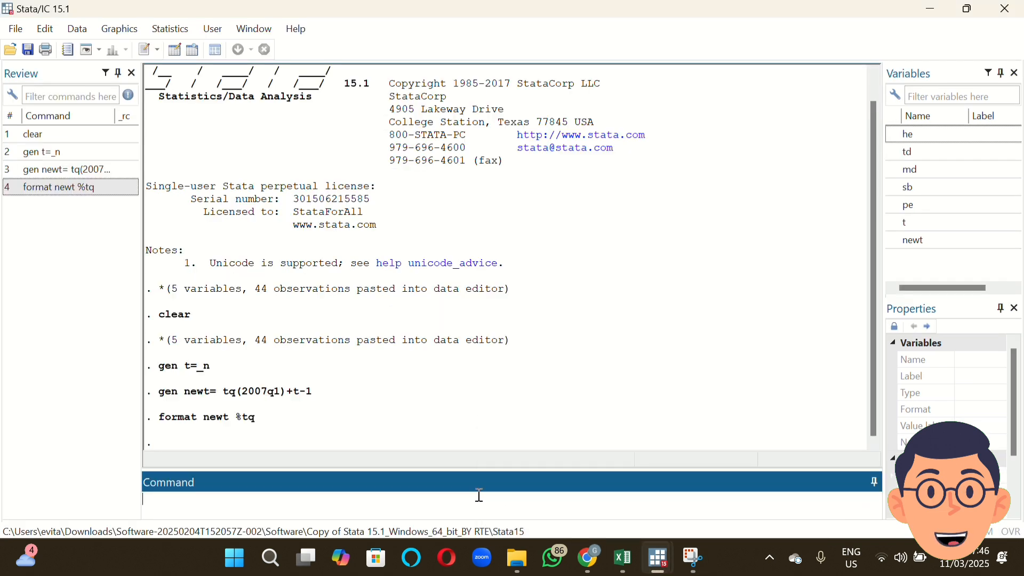
text(tsset newt)
key(Return)
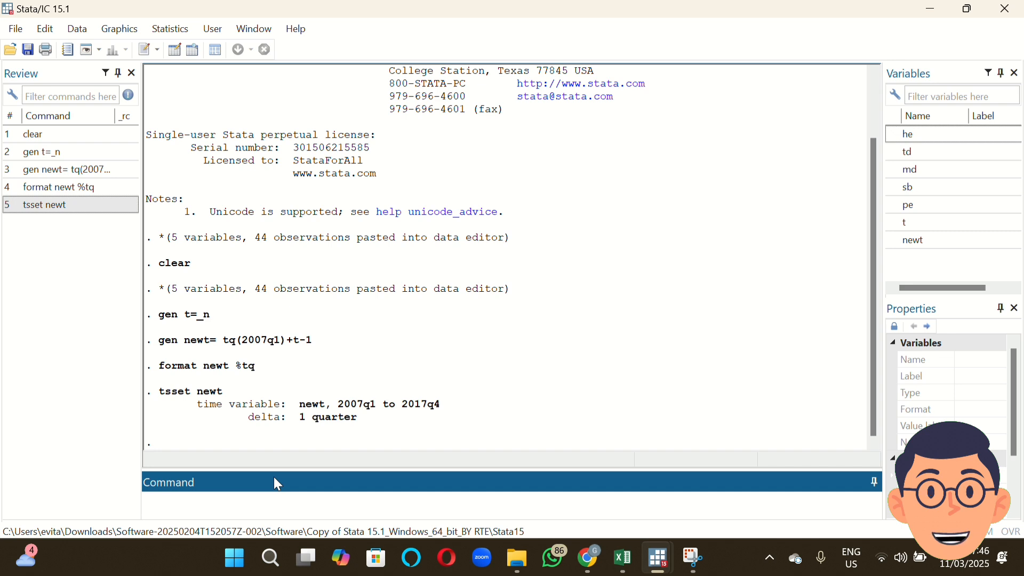
Run the Dickey-Fuller unit root test on he with dfuller he
text(s)
key(BackSpace)
text(dfuller )
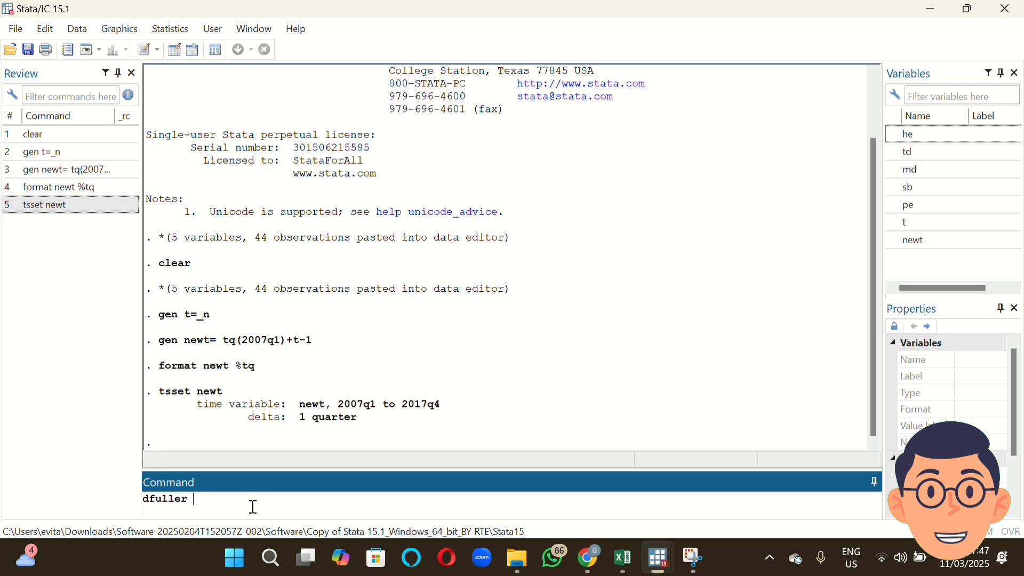
text(he)
key(Return)
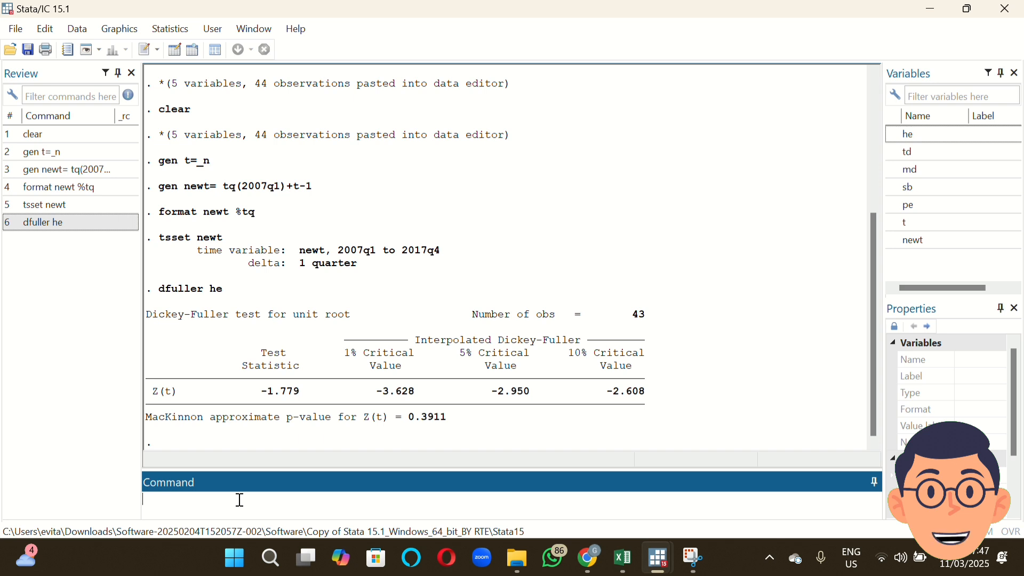
Generate the first difference of he with gen dhe = d.he
text(gen dhe = d.h)
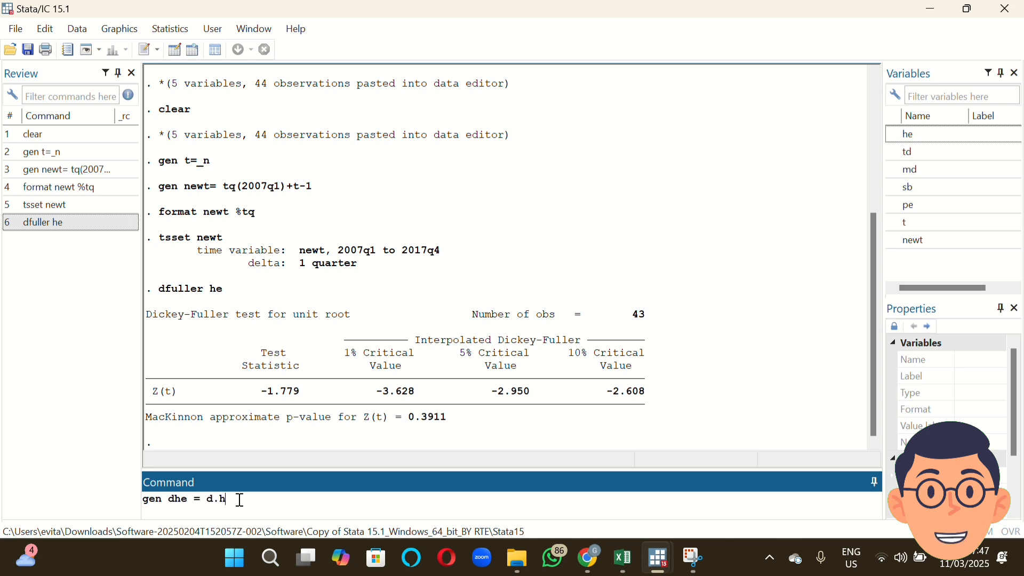
text(e)
key(Return)
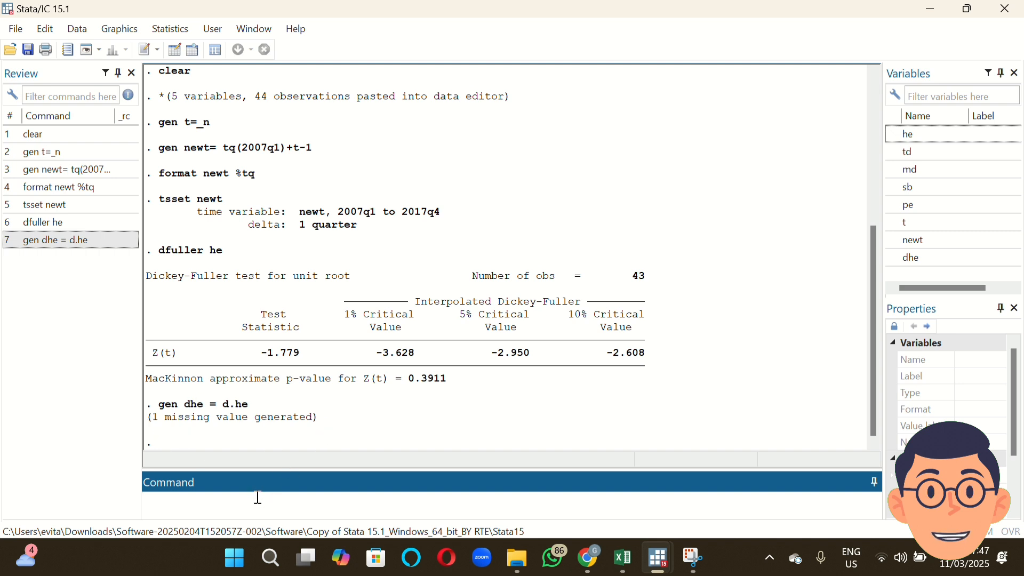
Replace missing values of dhe with zero using replace dhe=0 if dhe==
text(replace dhe)
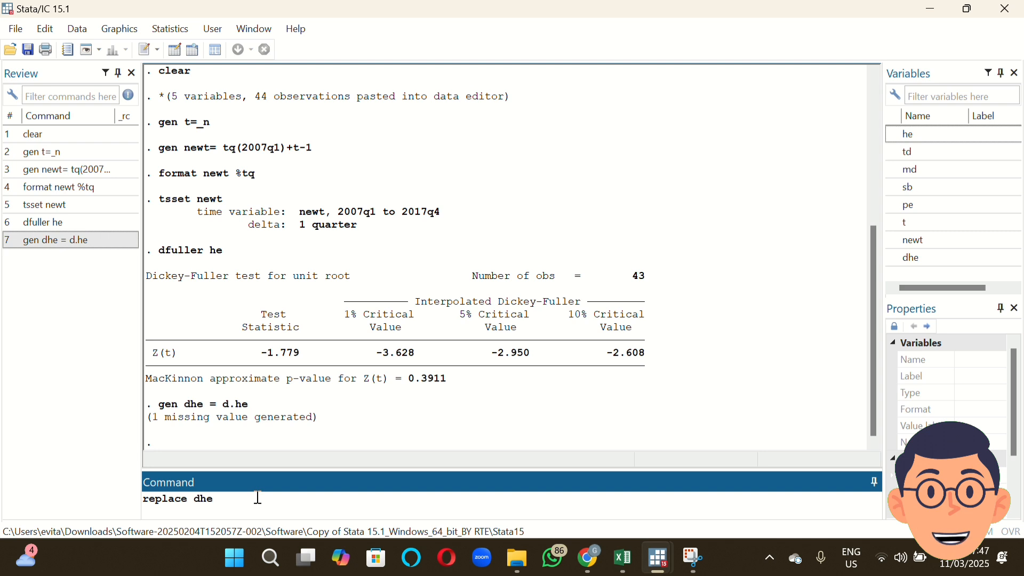
text(=0 if dhe==.)
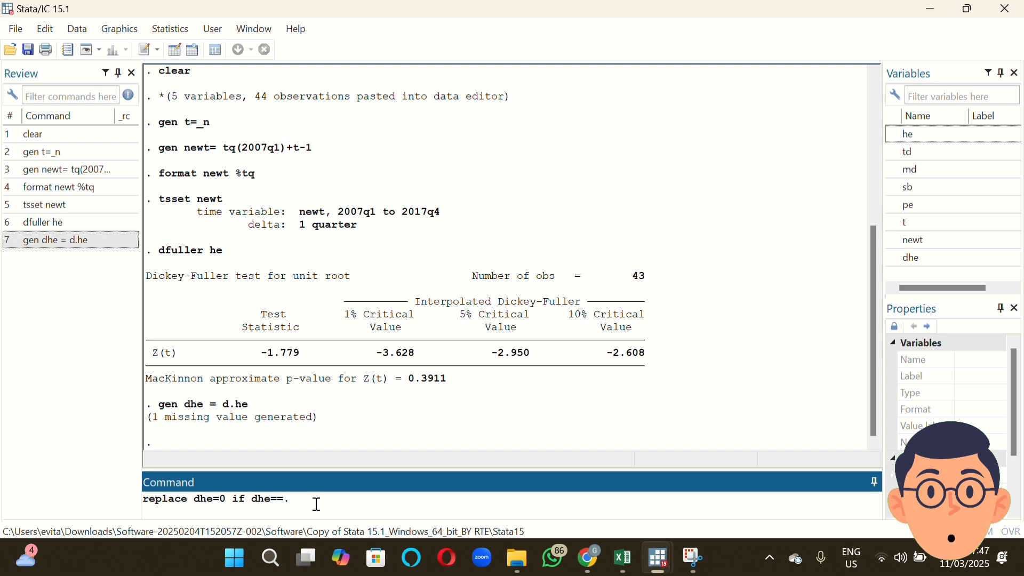
click(418, 27)
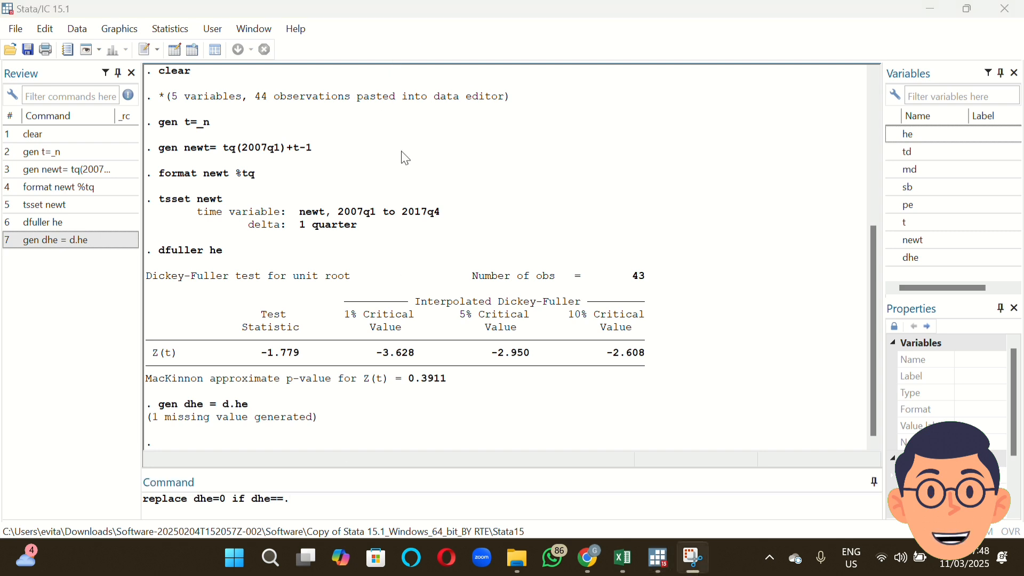
text(.)
click(356, 496)
key(Return)
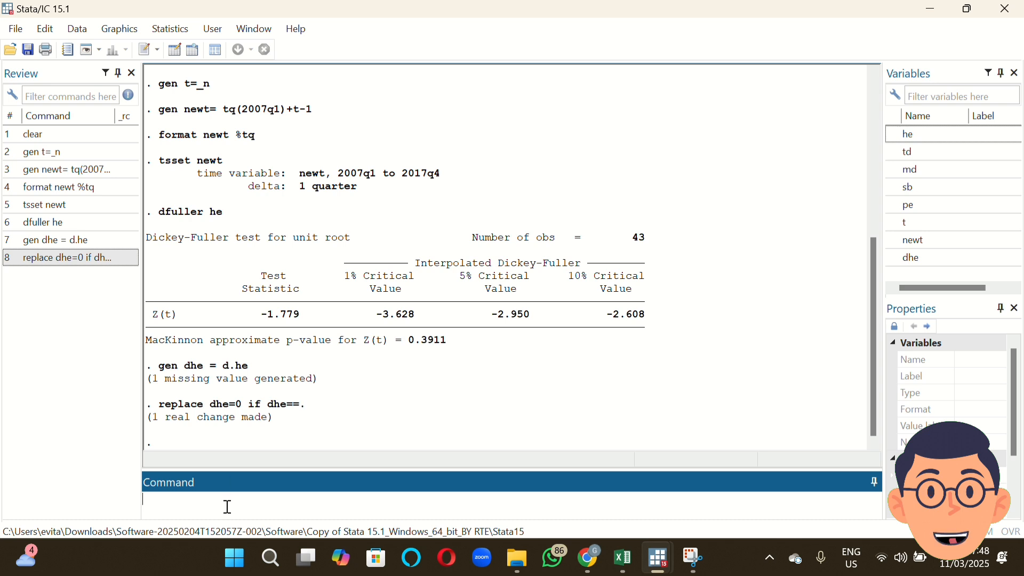
Run the Dickey-Fuller test with dfuller dhe and compare its output with the he test
text(dfuller d)
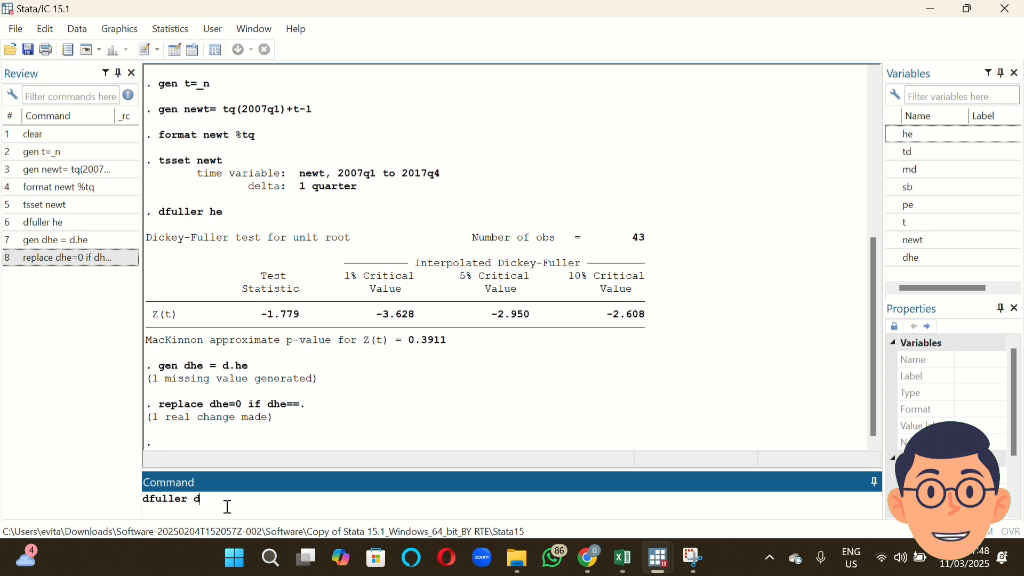
text(he)
key(Return)
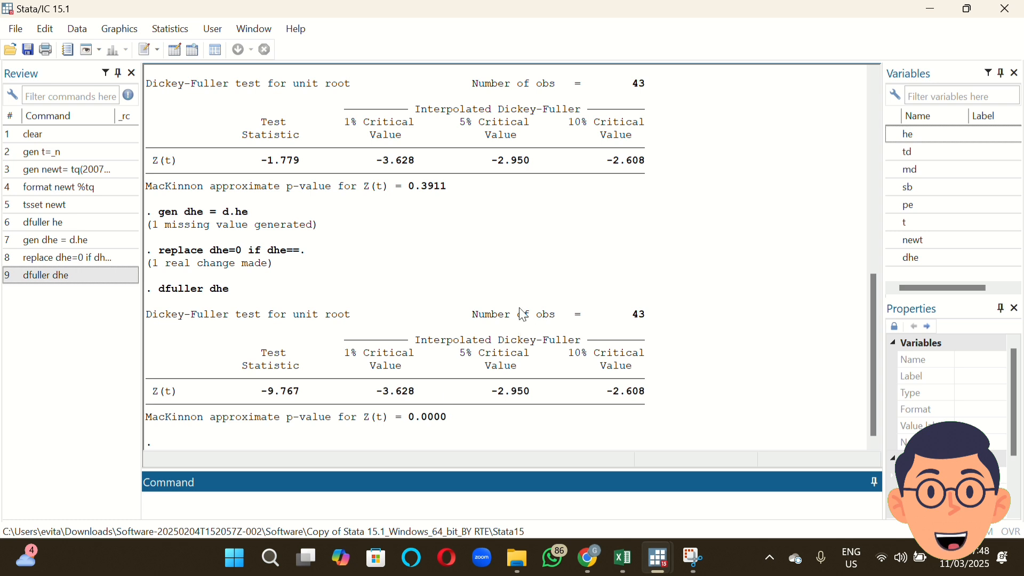
scroll(431, 165, up, 1)
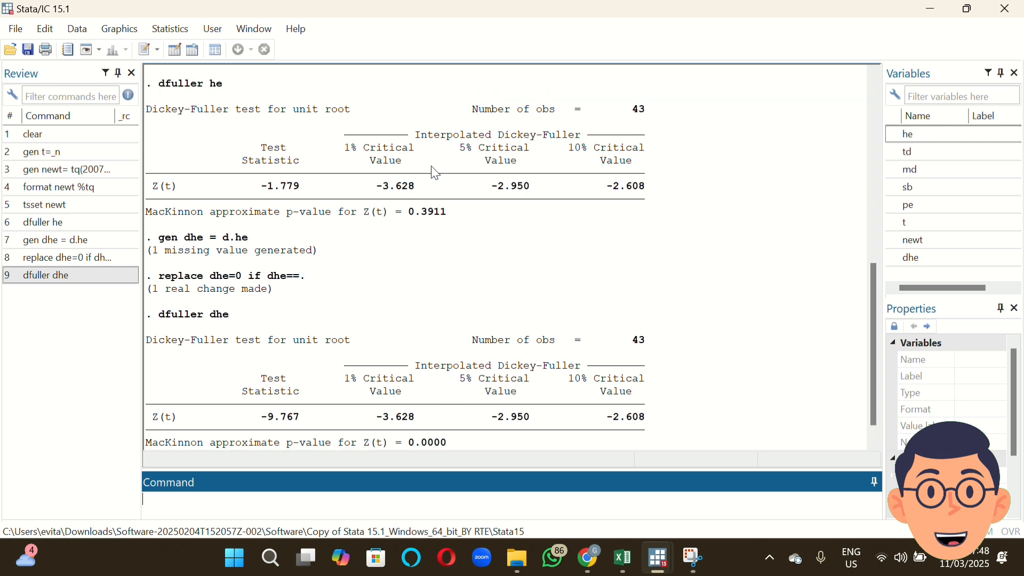
scroll(431, 166, down, 1)
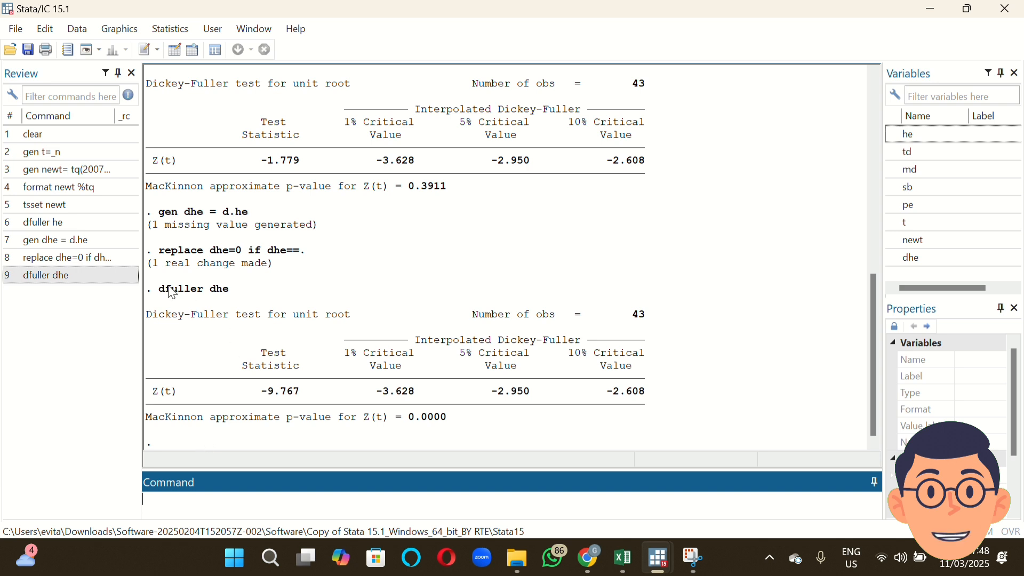
Reuse the earlier dfuller he command with td in place of he to run the Dickey-Fuller test on td
click(78, 223)
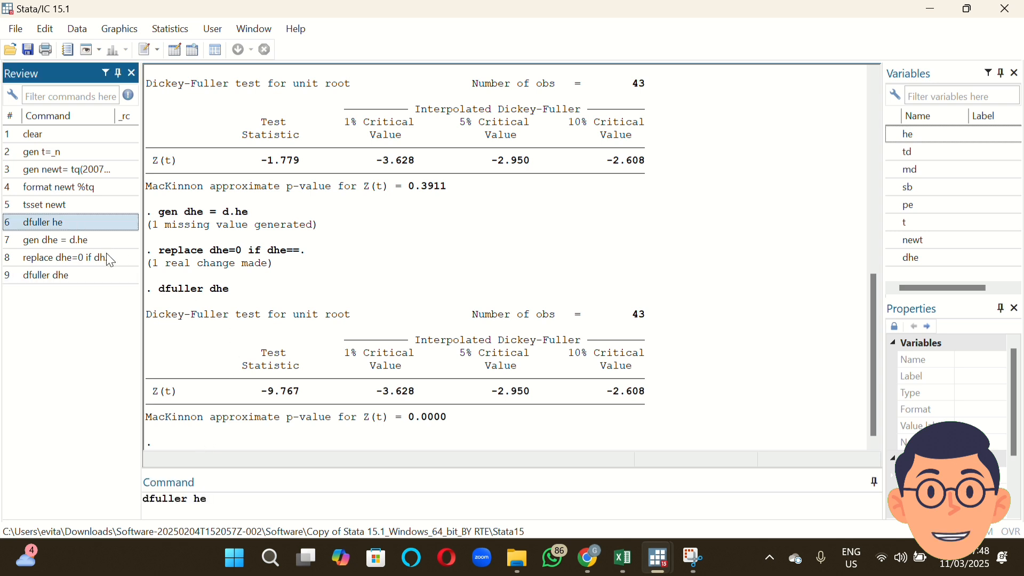
click(206, 501)
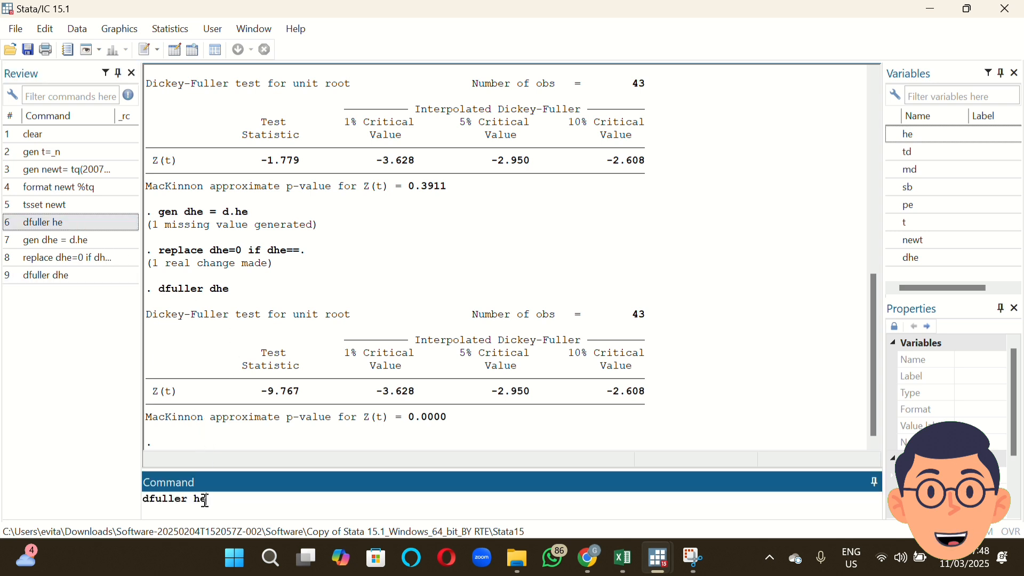
key(BackSpace)
key(BackSpace)
text(td)
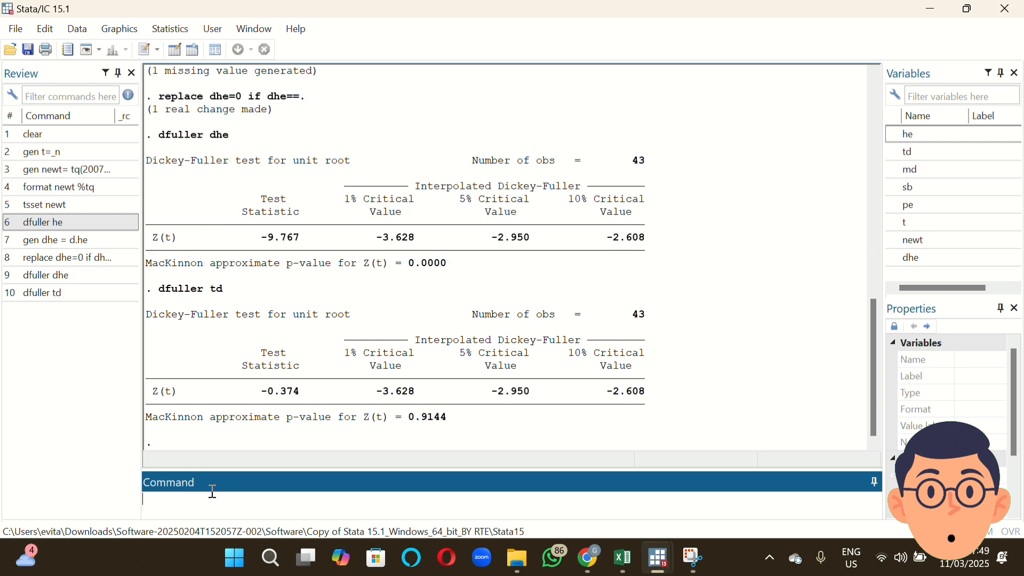
Generate the first difference of td by adapting the earlier dhe command to gen dtd = d.td
click(88, 243)
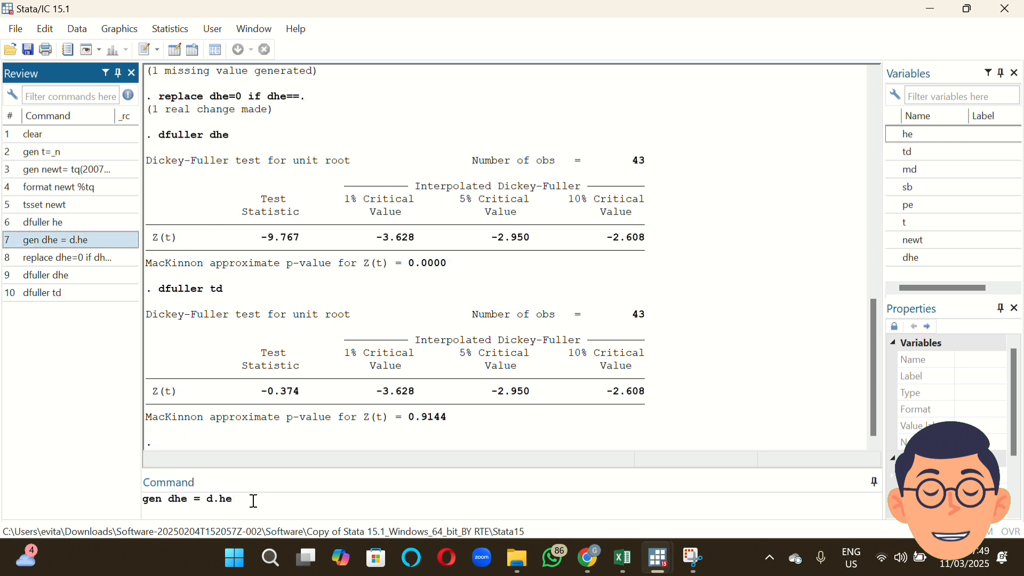
click(180, 499)
key(BackSpace)
key(BackSpace)
text(td)
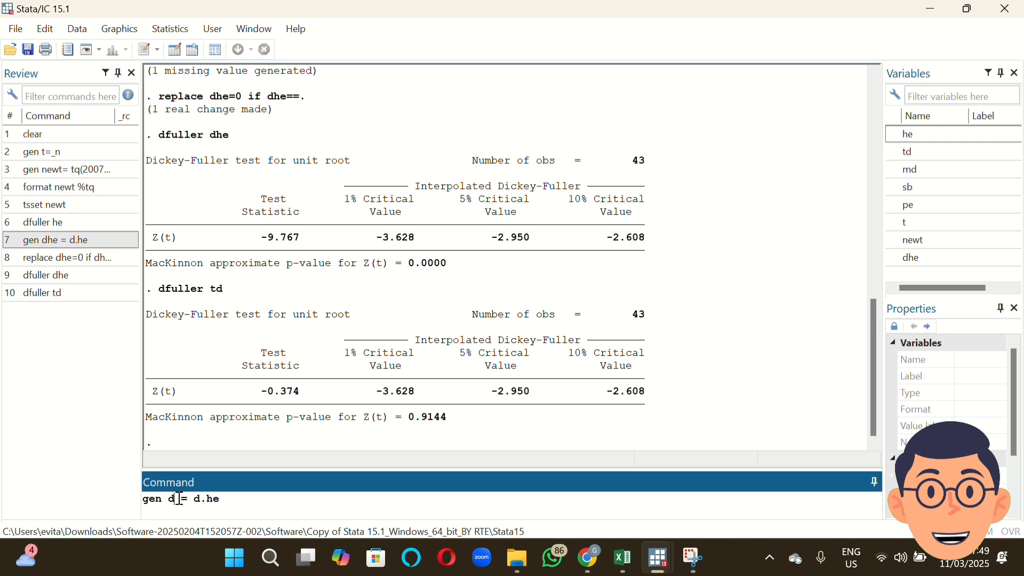
key(BackSpace)
key(BackSpace)
text(td)
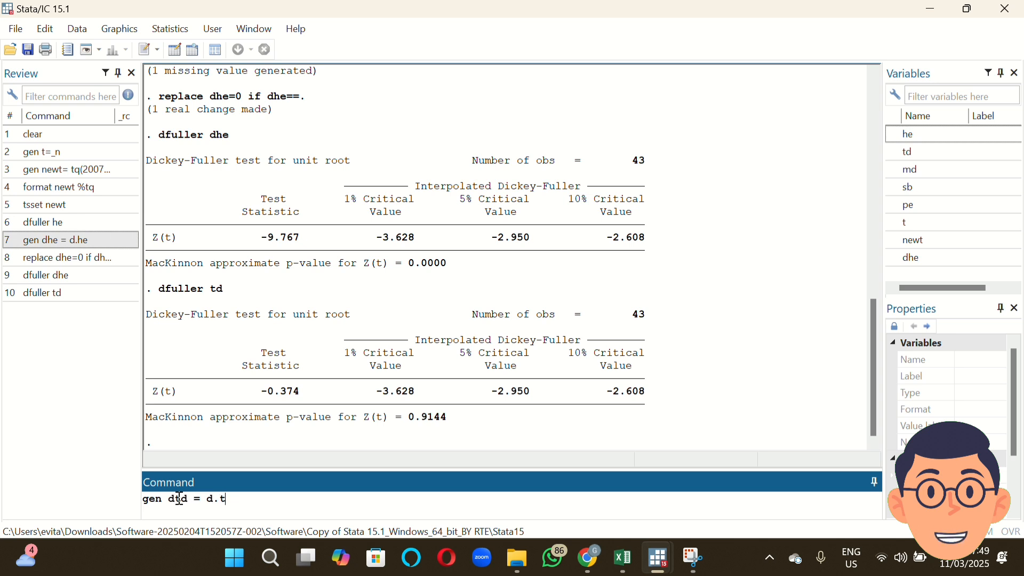
key(Return)
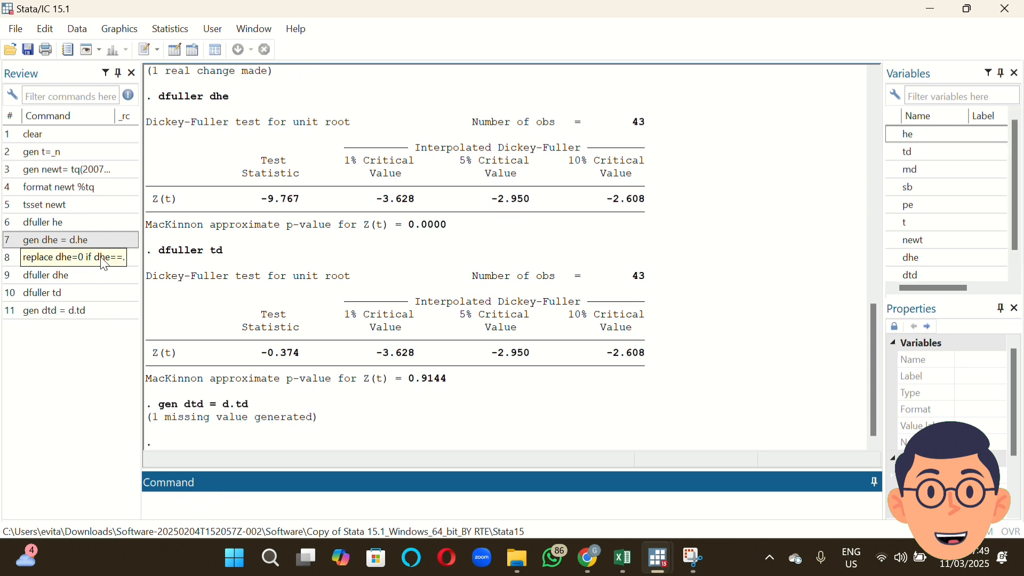
Replace missing values of dtd with zero by adapting the earlier command to replace dtd=0 if dtd==
click(127, 257)
double_click(214, 499)
text(dtd)
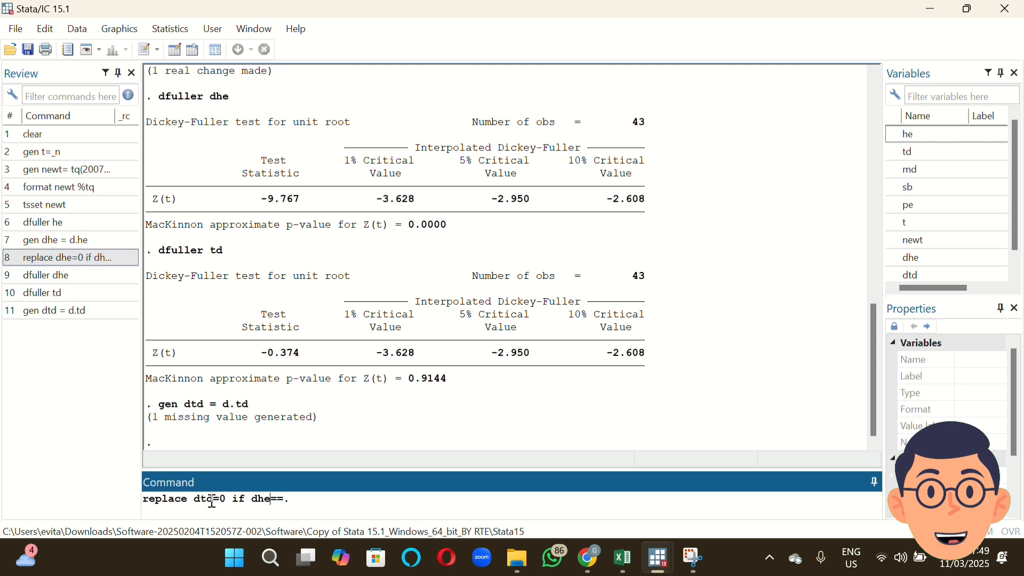
key(BackSpace)
key(BackSpace)
text(td)
key(Return)
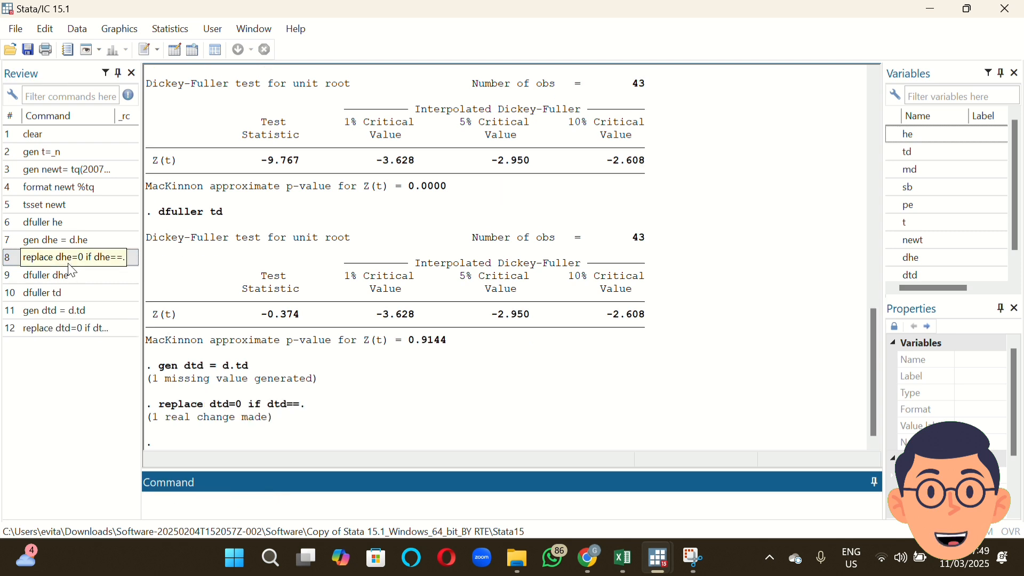
Run the Dickey-Fuller test on the differenced variable with dfuller dtd, reusing the earlier dfuller dhe command
click(73, 277)
click(240, 496)
key(BackSpace)
key(BackSpace)
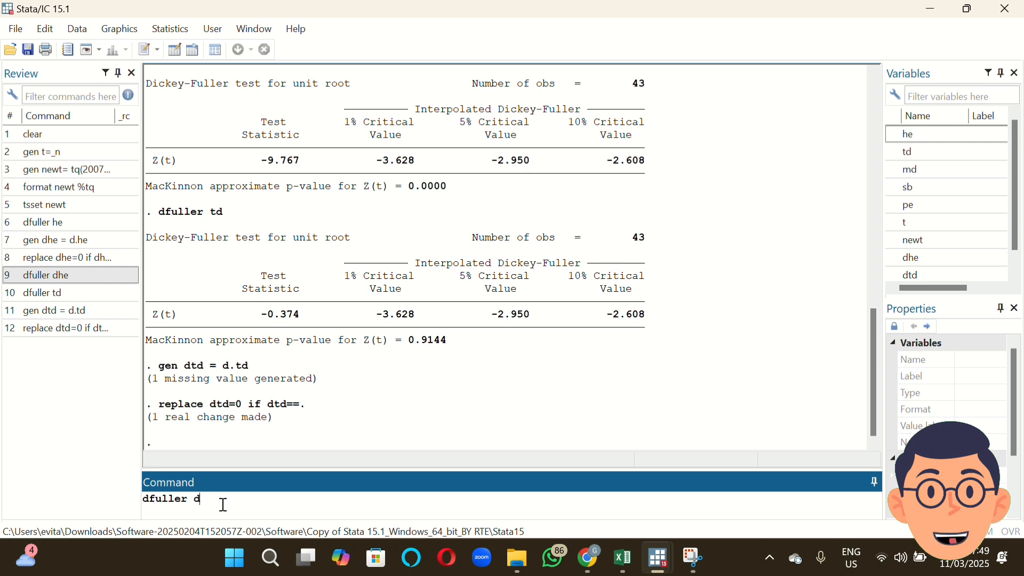
text(td)
key(Return)
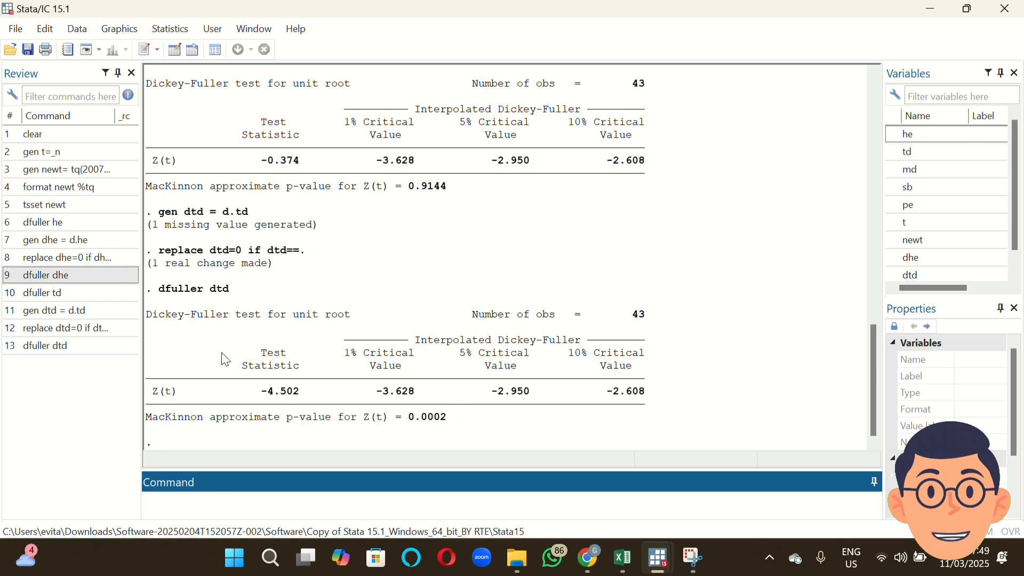
Reuse the earlier dfuller td command with md in place of td to run the Dickey-Fuller test on md
click(88, 294)
click(286, 498)
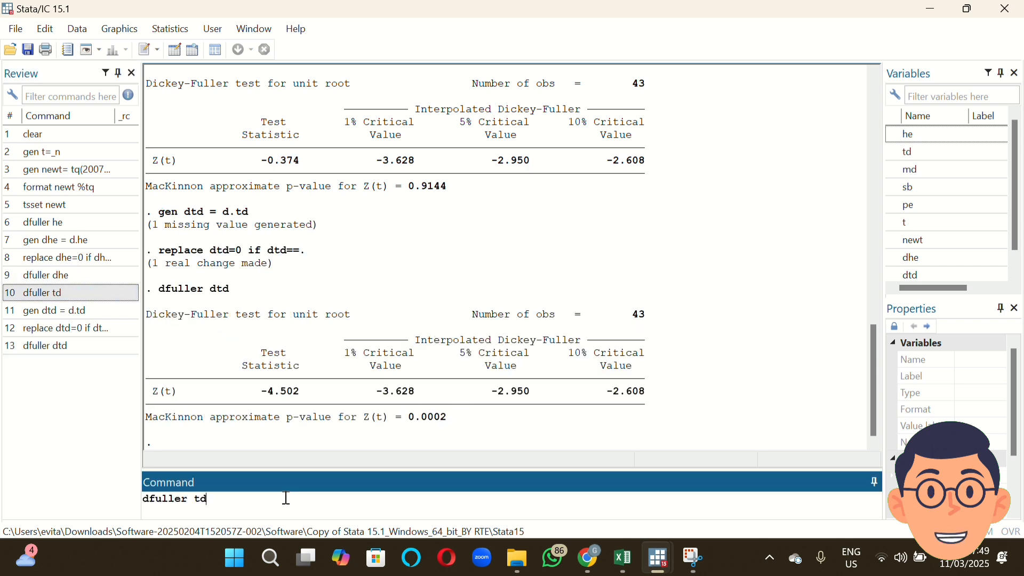
key(BackSpace)
key(BackSpace)
text(md)
key(Return)
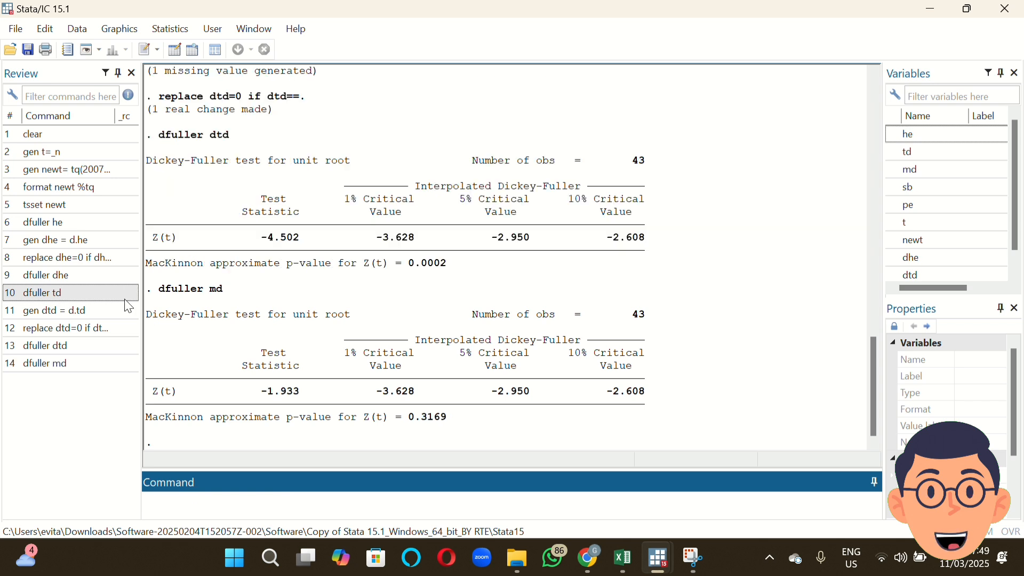
Generate the first difference of md by adapting the earlier dtd command to gen dmd = d.md
click(103, 313)
click(182, 499)
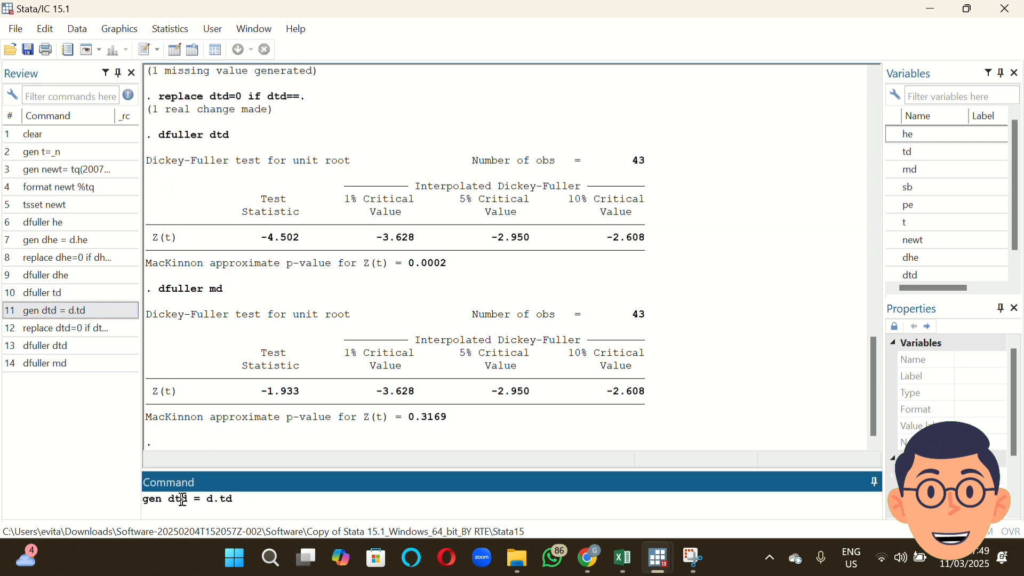
key(BackSpace)
text(m)
key(BackSpace)
text(m)
key(Return)
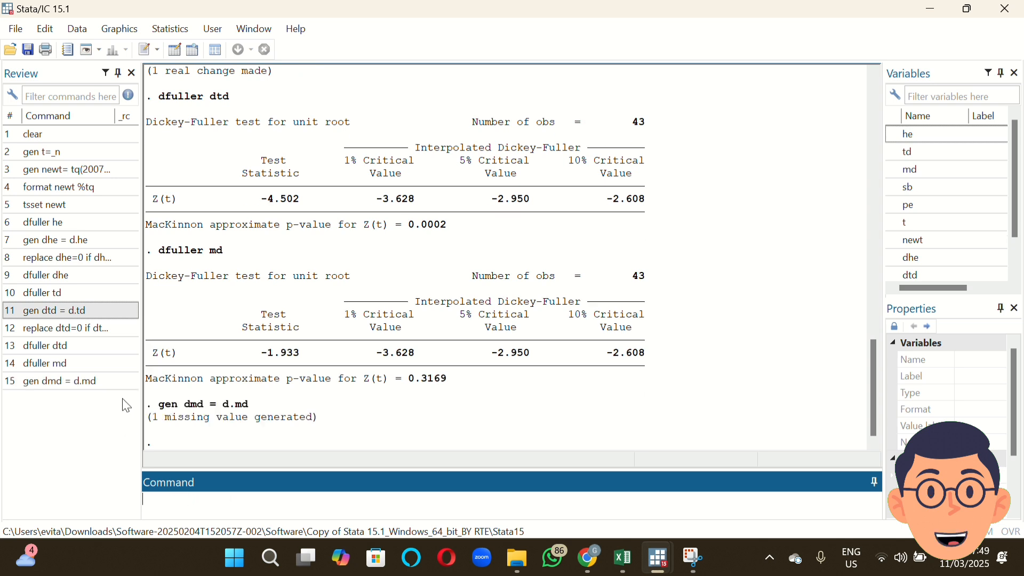
Replace missing values of dmd with zero by adapting the earlier command to replace dmd=0 if dmd==
click(101, 336)
click(205, 501)
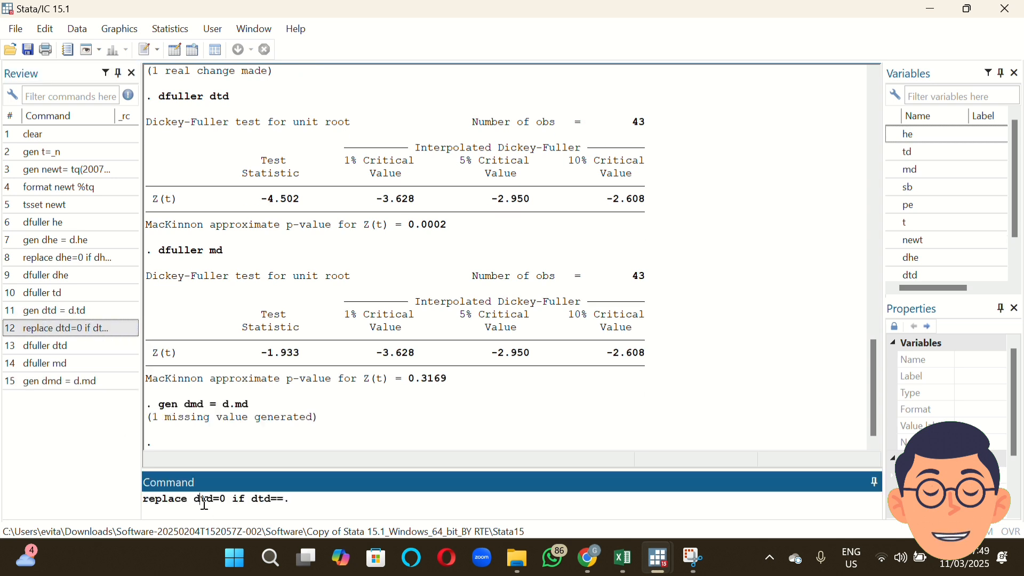
key(BackSpace)
text(m)
key(BackSpace)
text(m)
key(Return)
Run the Dickey-Fuller test on the differenced variable with dfuller dmd, reusing the earlier dfuller dtd command
click(110, 347)
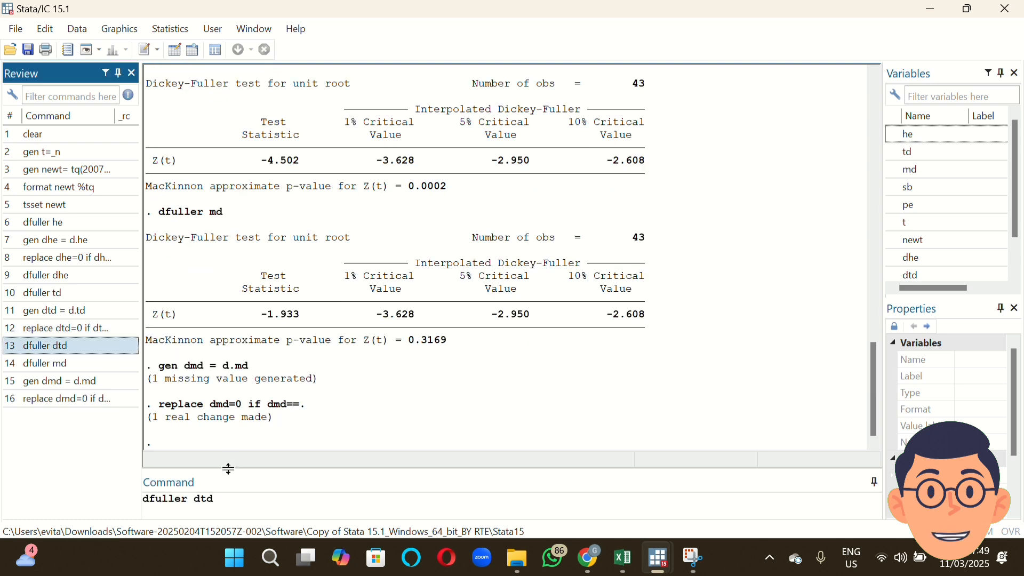
click(209, 501)
key(BackSpace)
text(m)
key(Return)
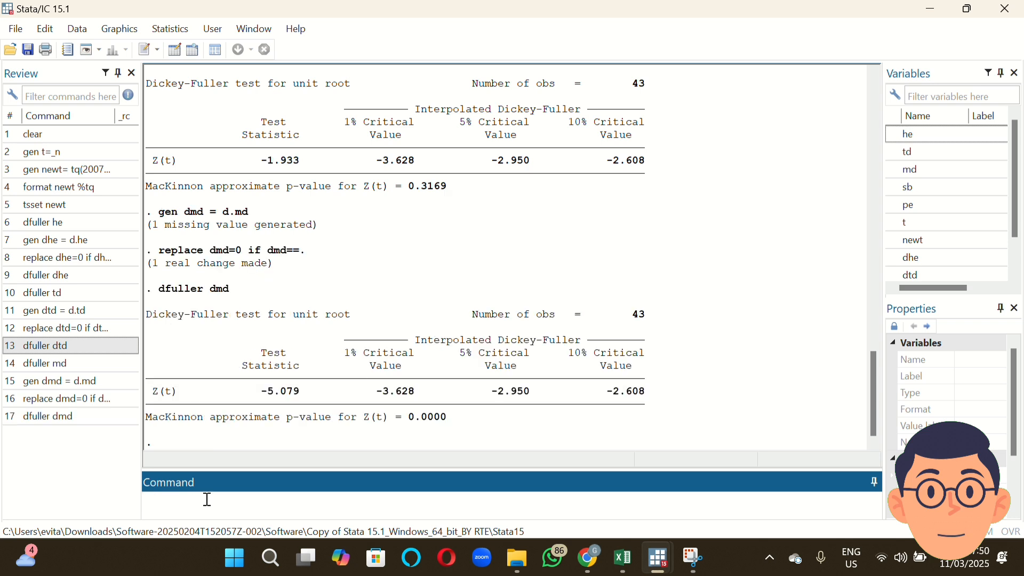
Reuse the earlier dfuller md command with sb in place of md to run the Dickey-Fuller test on sb
click(83, 367)
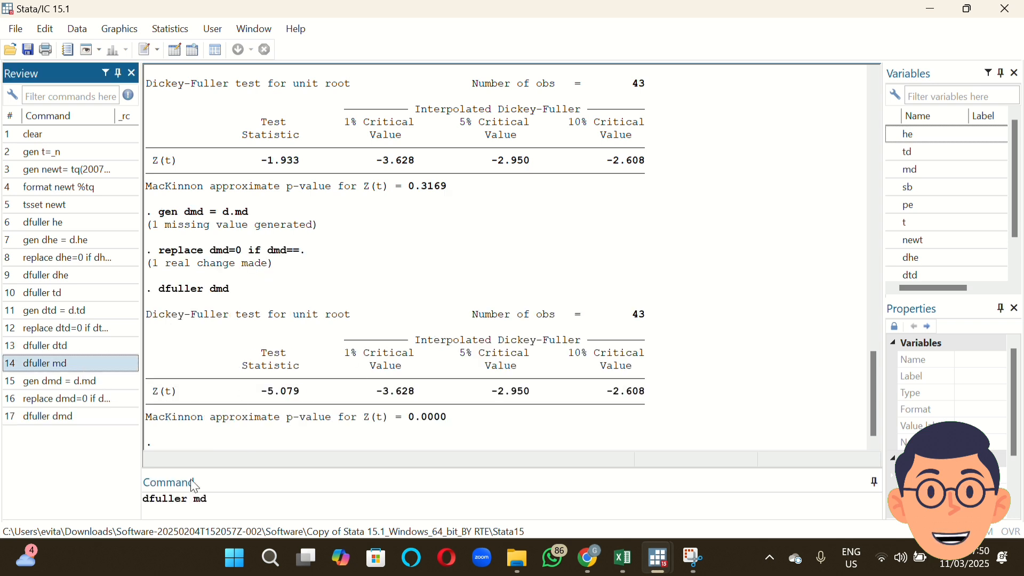
click(234, 503)
key(BackSpace)
key(BackSpace)
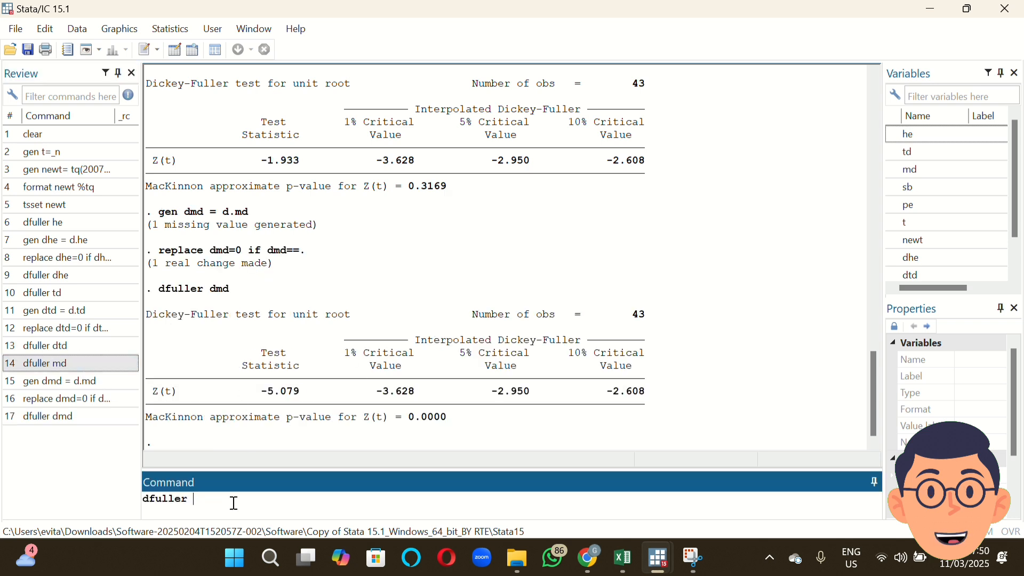
text(sb)
key(Return)
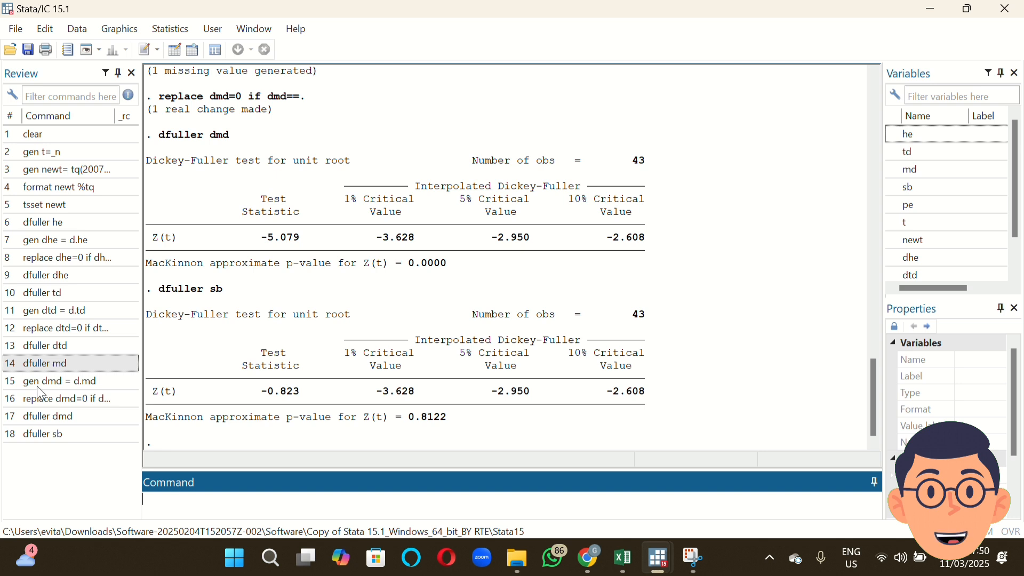
Generate the first difference of sb by adapting the earlier dmd command to gen dsb = d.sb
click(50, 382)
click(183, 494)
key(BackSpace)
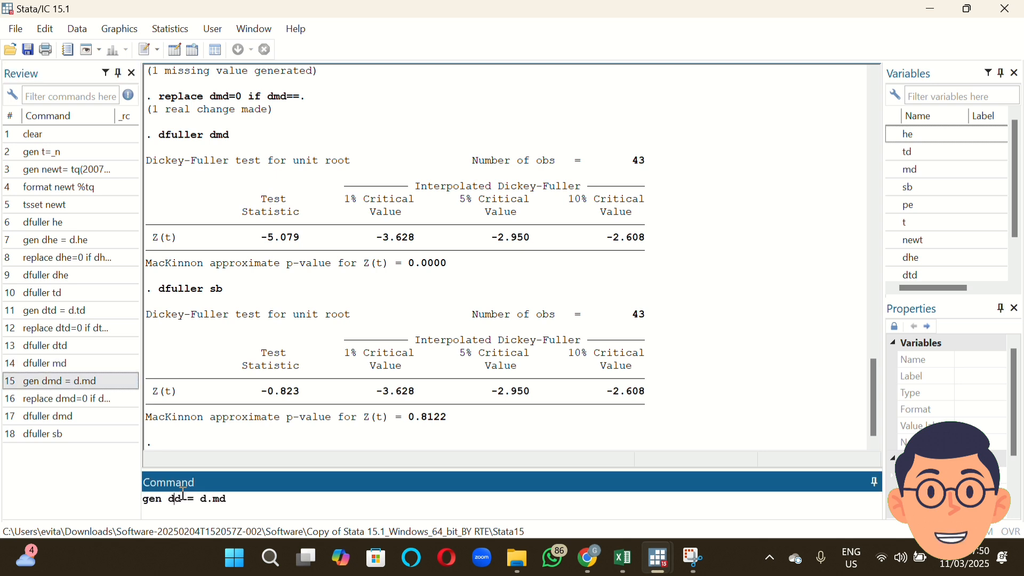
key(BackSpace)
text(sb)
key(End)
key(BackSpace)
key(BackSpace)
text(sb)
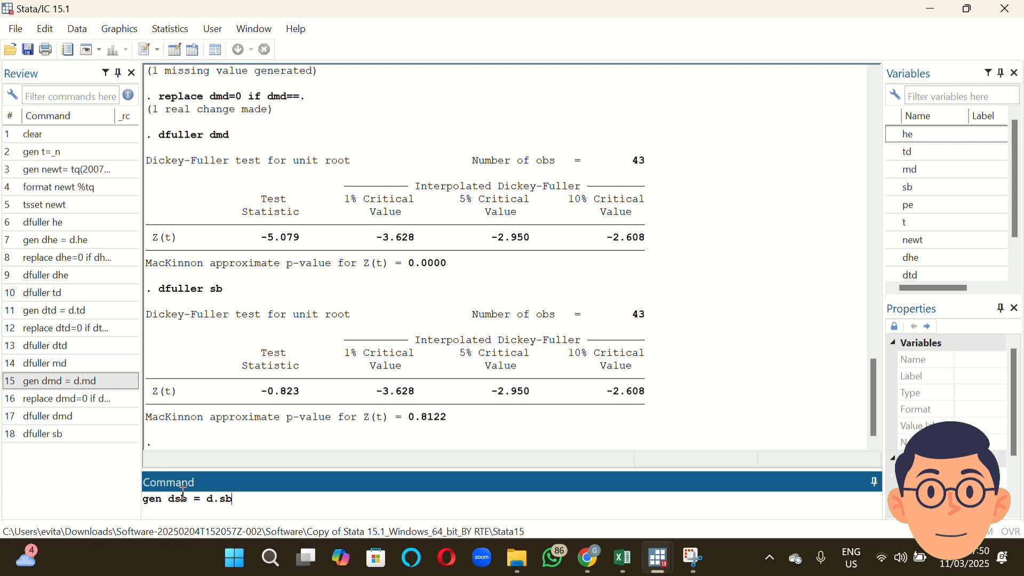
key(Return)
Replace missing values of dsb with zero by adapting the earlier command to replace dsb=0 if dsb==
click(114, 401)
click(213, 499)
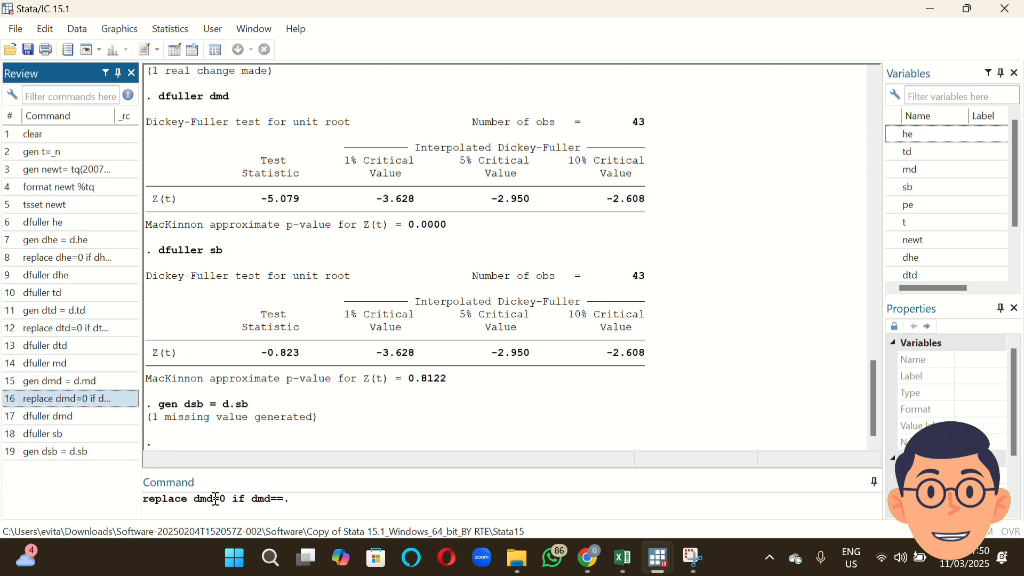
key(BackSpace)
key(BackSpace)
text(sb)
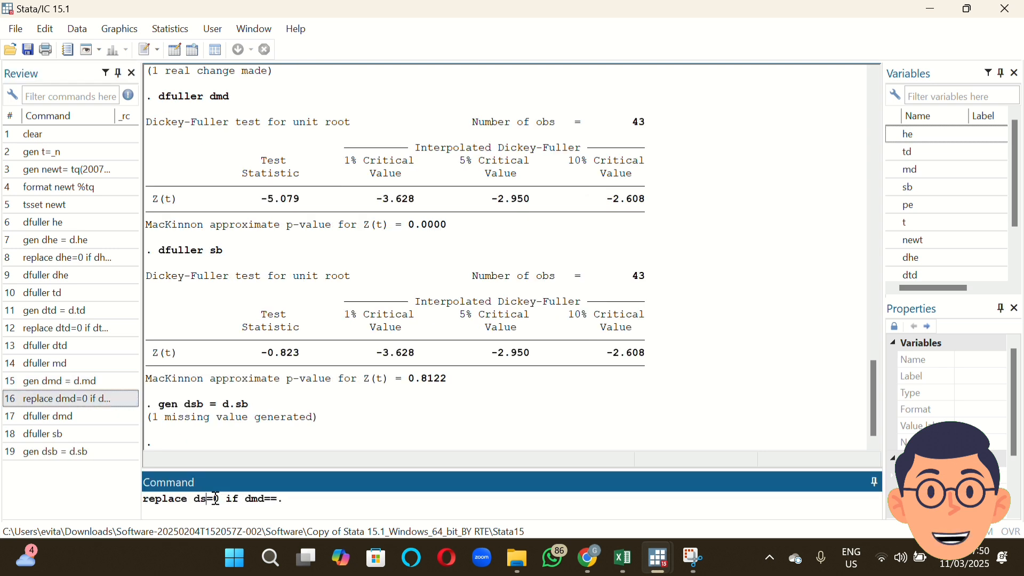
click(273, 501)
key(BackSpace)
key(BackSpace)
text(sb)
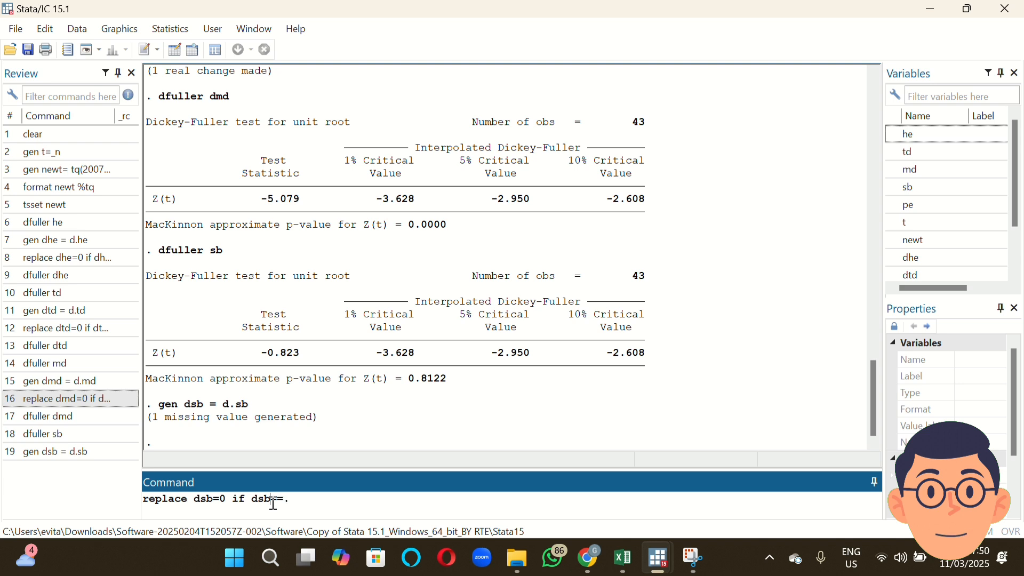
key(Return)
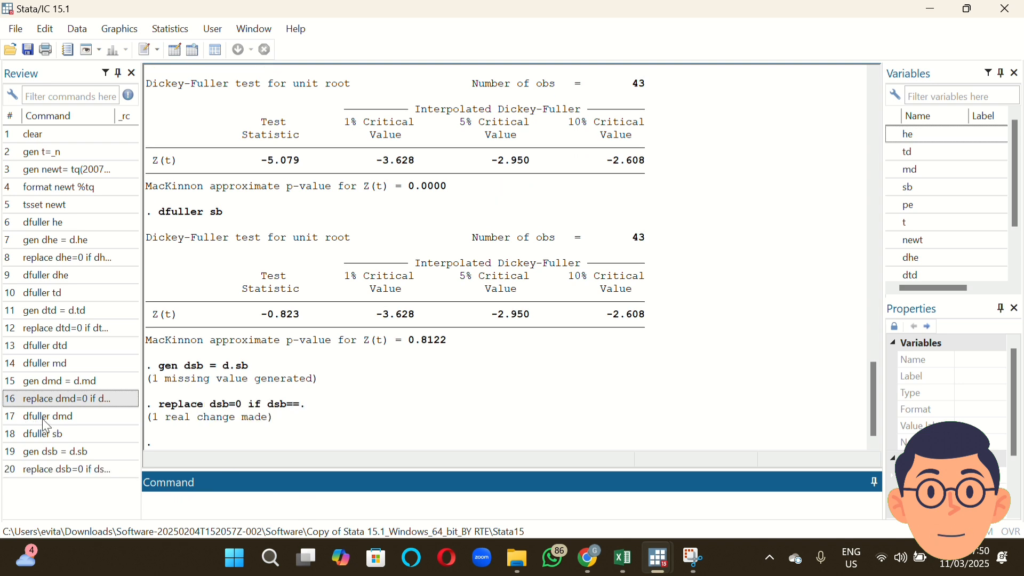
Run the Dickey-Fuller test on the differenced variable with dfuller dsb, reusing the earlier dfuller dmd command
click(46, 417)
click(235, 492)
key(BackSpace)
key(BackSpace)
text(s)
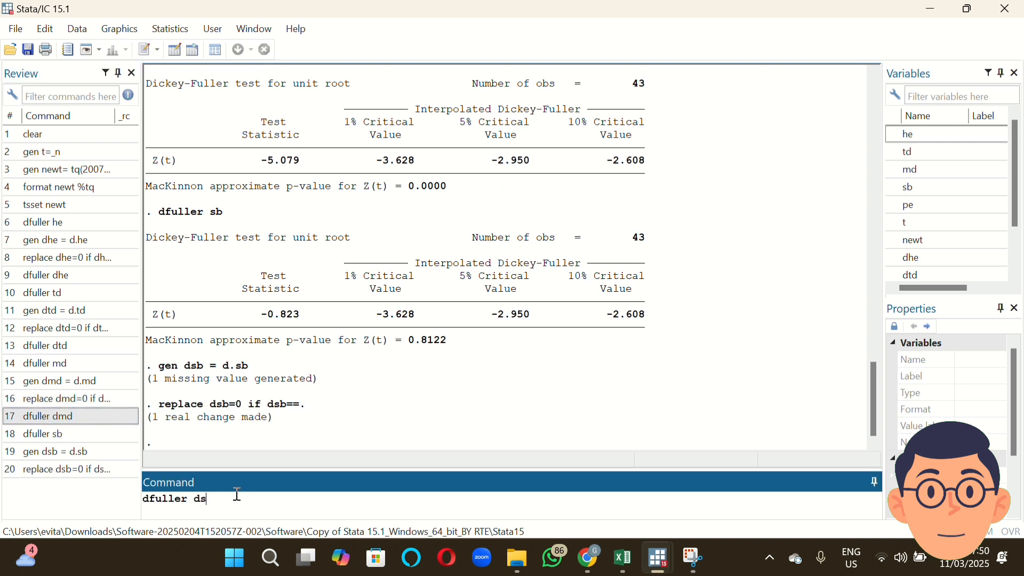
text(b)
key(Return)
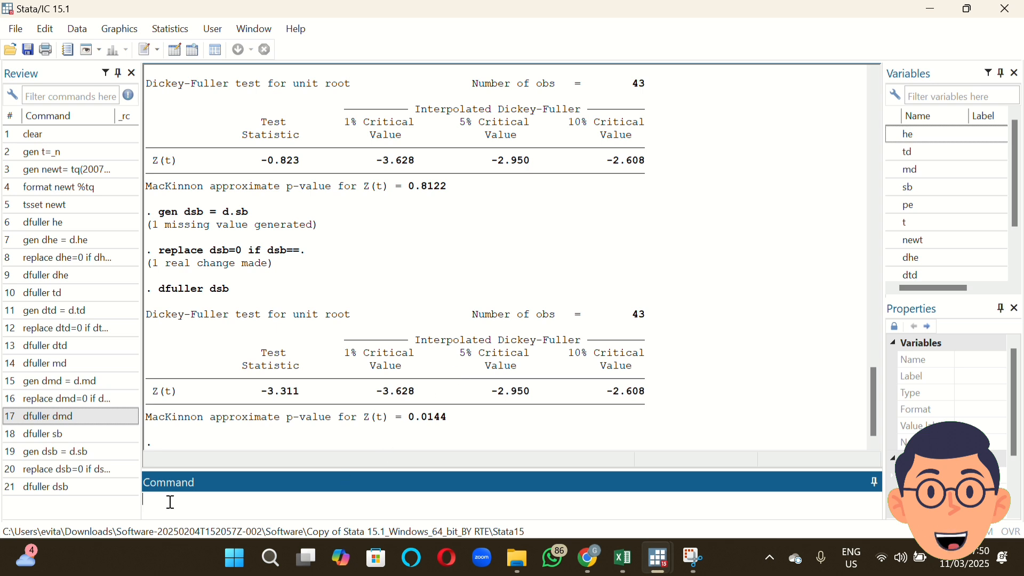
Reuse the earlier dfuller sb command with pe in place of sb to run the Dickey-Fuller test on pe
click(82, 435)
click(224, 503)
key(BackSpace)
key(BackSpace)
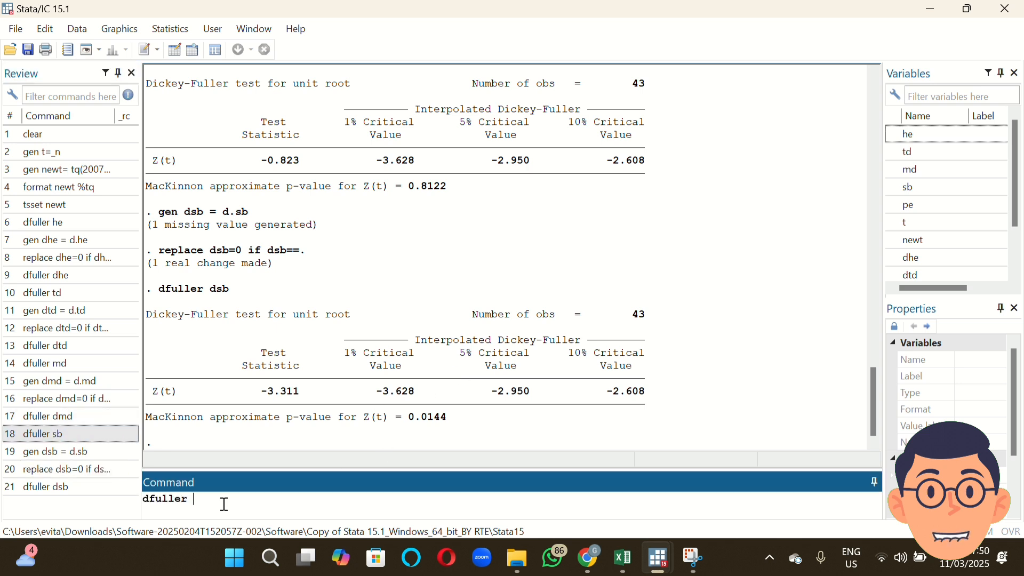
text(pe)
key(Return)
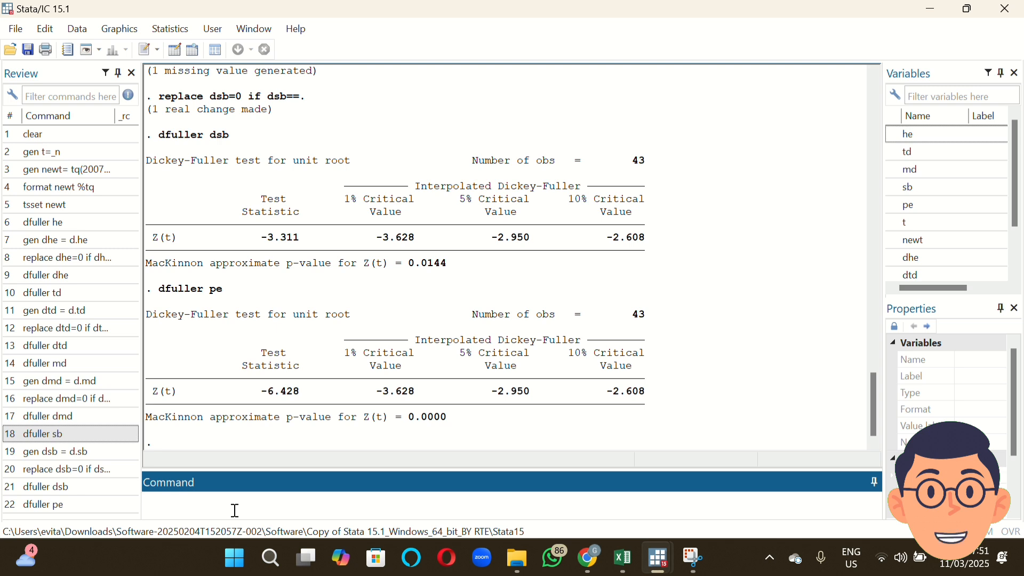
Run the lag-order selection for the differenced variables and pe with varsoc dhe dtd dmd dsb pe
text(varsoc he)
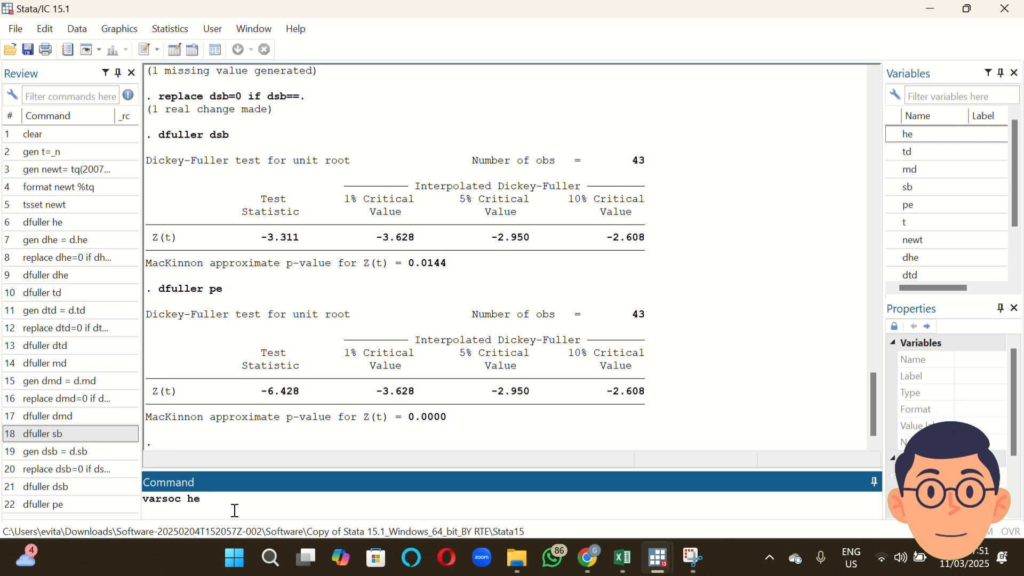
key(BackSpace)
key(BackSpace)
text(d)
text(.he)
key(BackSpace)
key(BackSpace)
text(he dtd d)
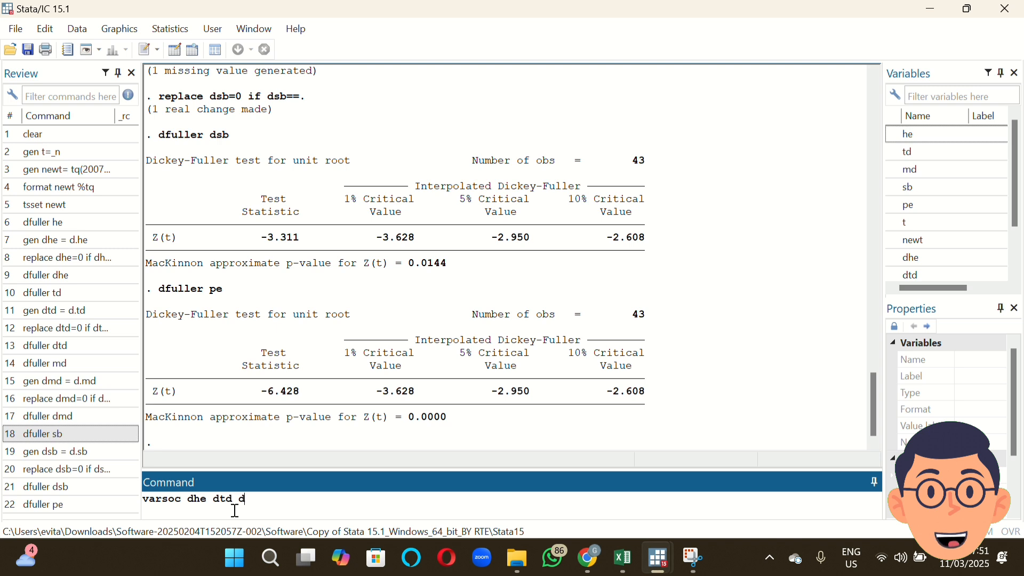
text(md ds)
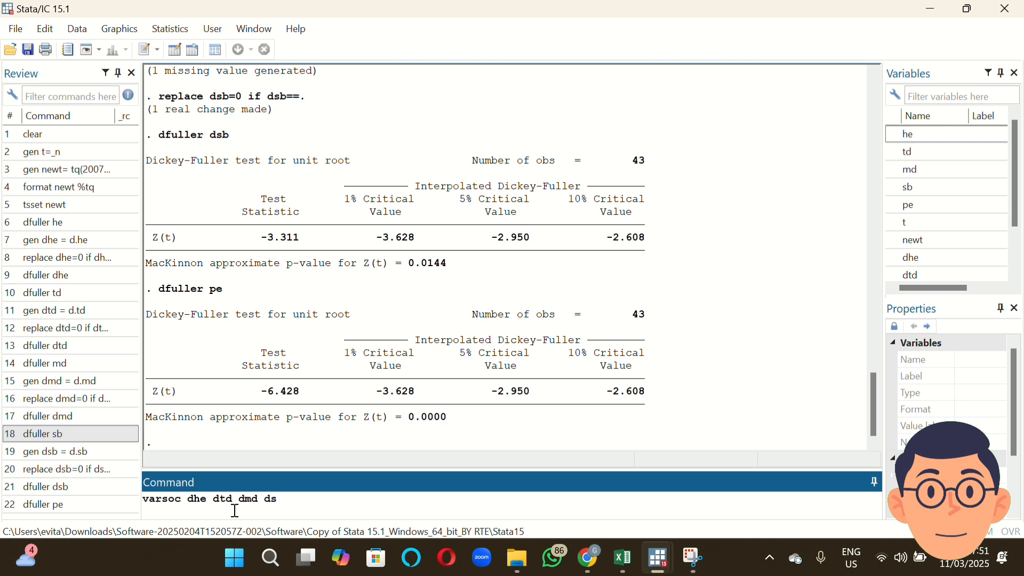
text(b pe)
key(Return)
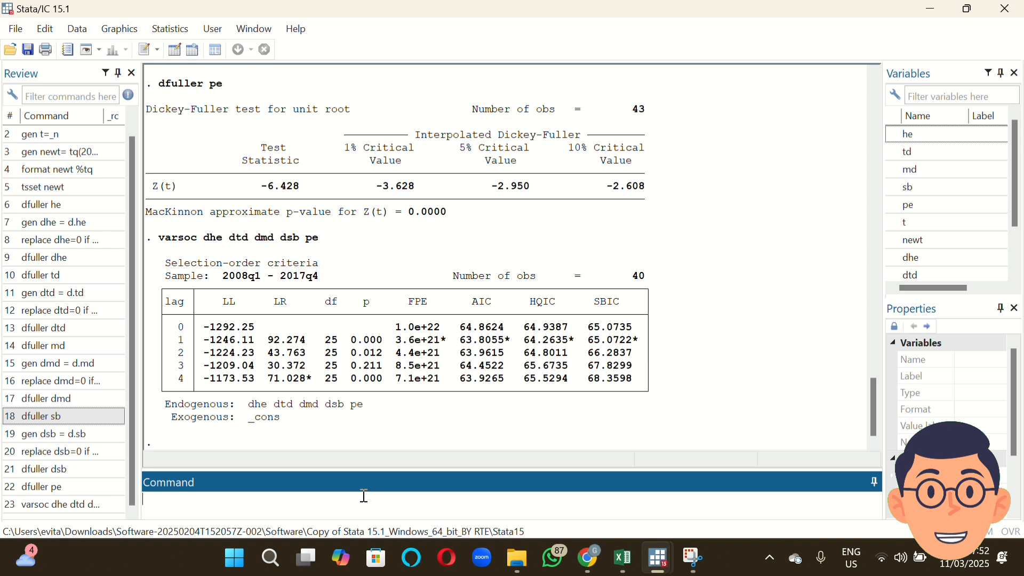
Install the ardl package from the SSC archive with ssc install ardl
text(install)
key(Home)
text(ssc)
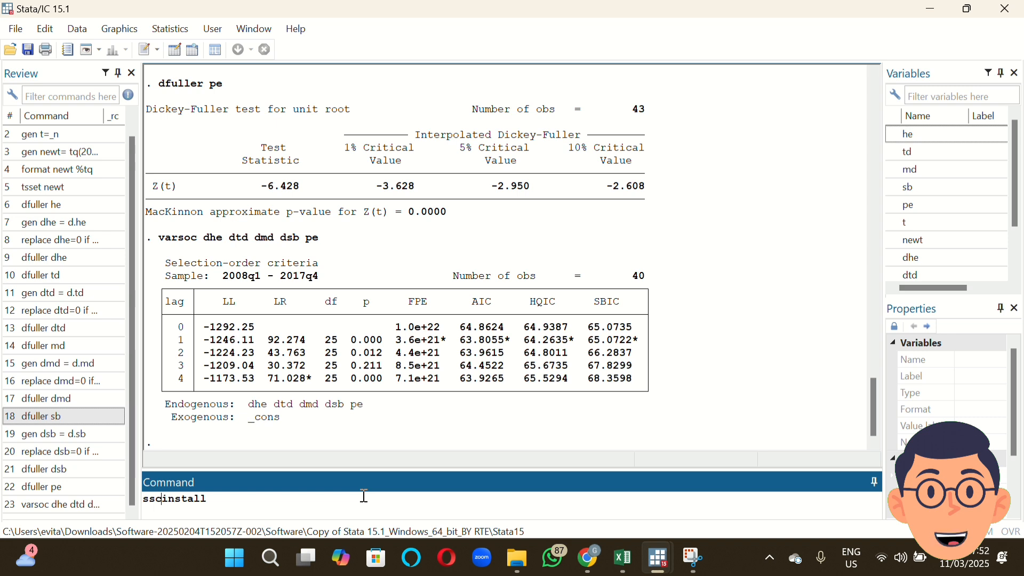
key(End)
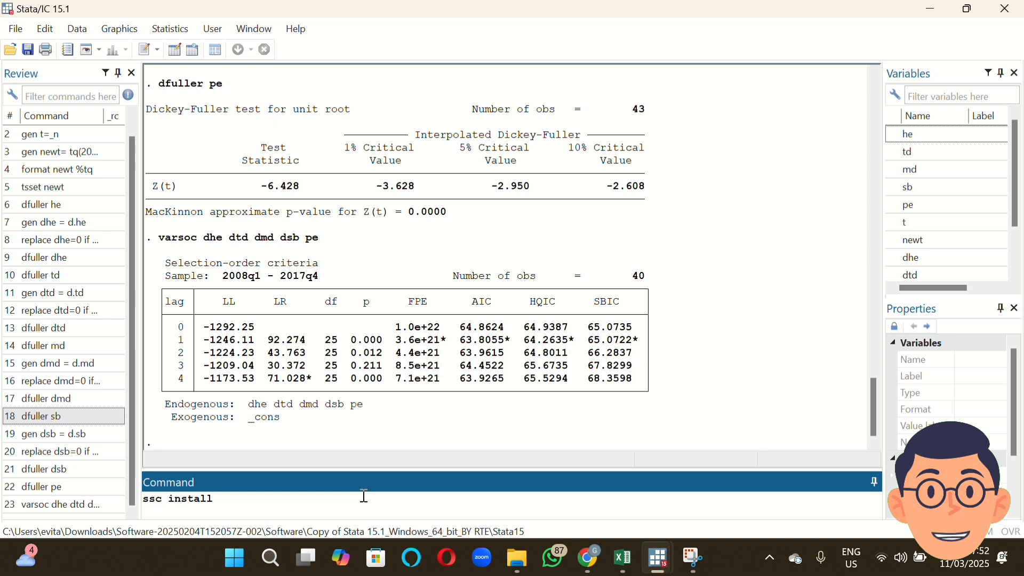
text(ardl)
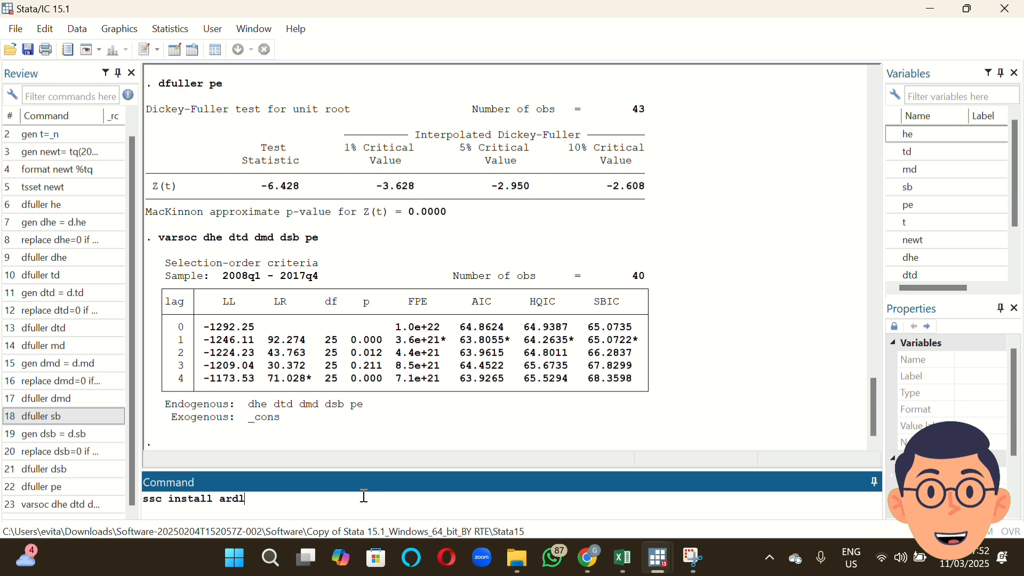
key(Return)
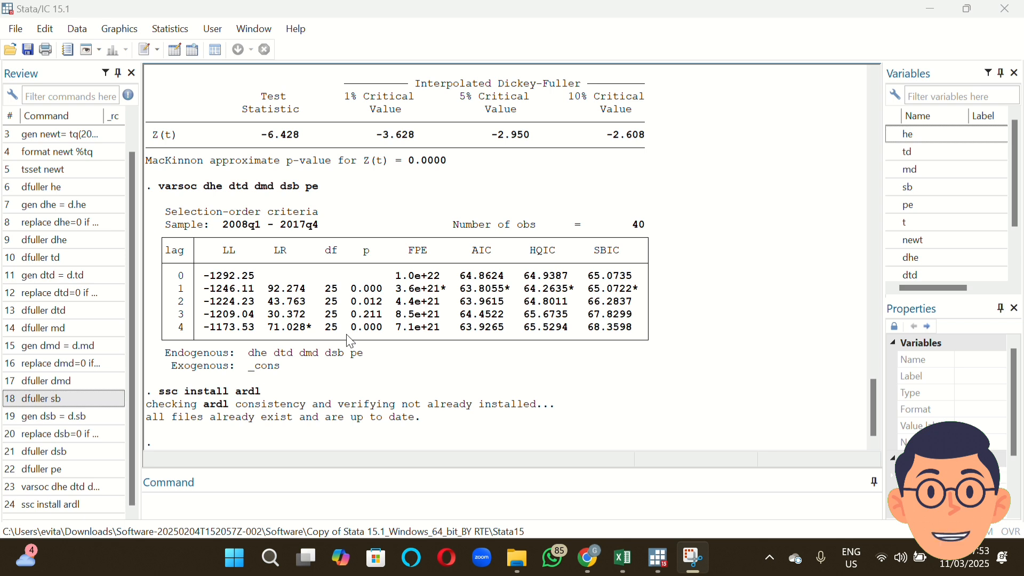
Estimate the ARDL model with AIC lag selection using ardl dhe dtd dmd dsb pe, maxlags(2) aic
click(253, 501)
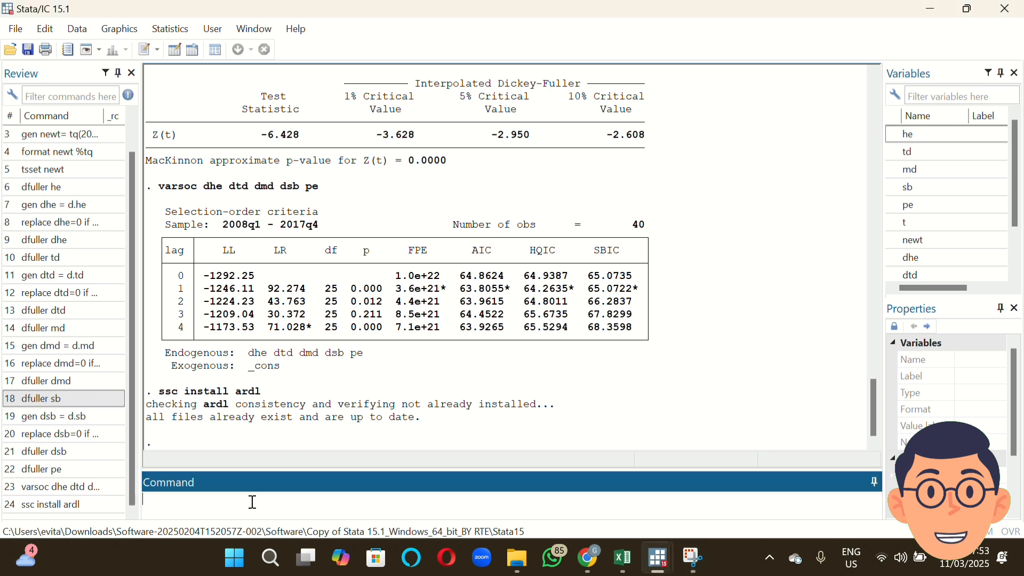
text(ardl dhe)
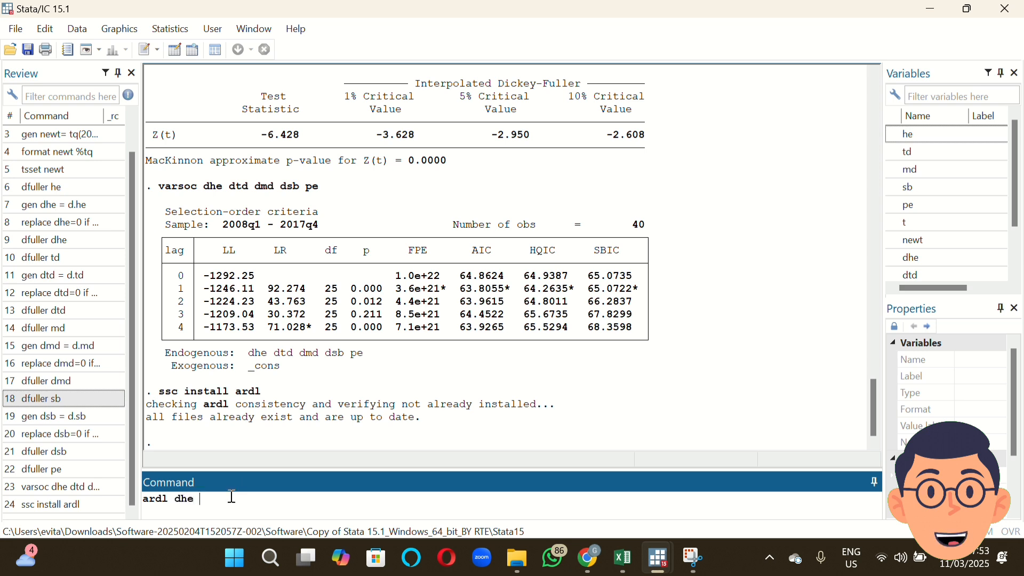
text( dtd dmd d)
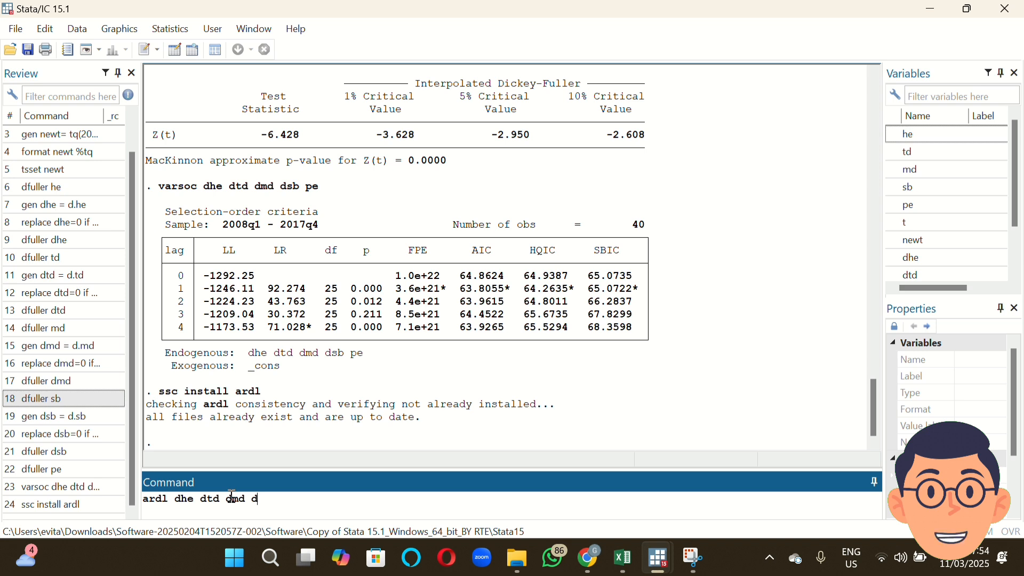
text(sb pe, maxlags)
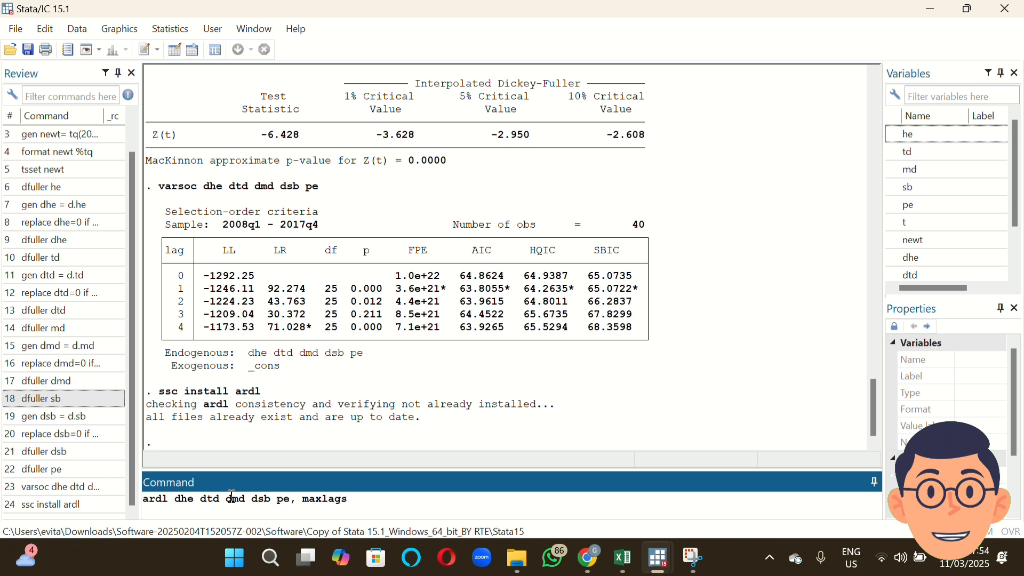
text((2) aic)
key(Return)
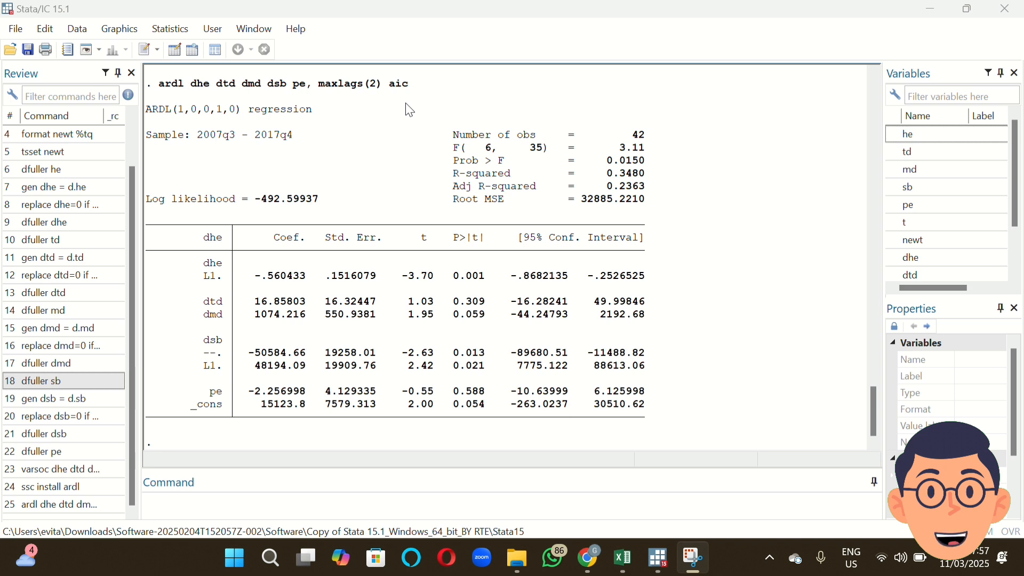
List the optimal lags selected for the ARDL model with matrix list e(lags)
click(281, 509)
text(ma)
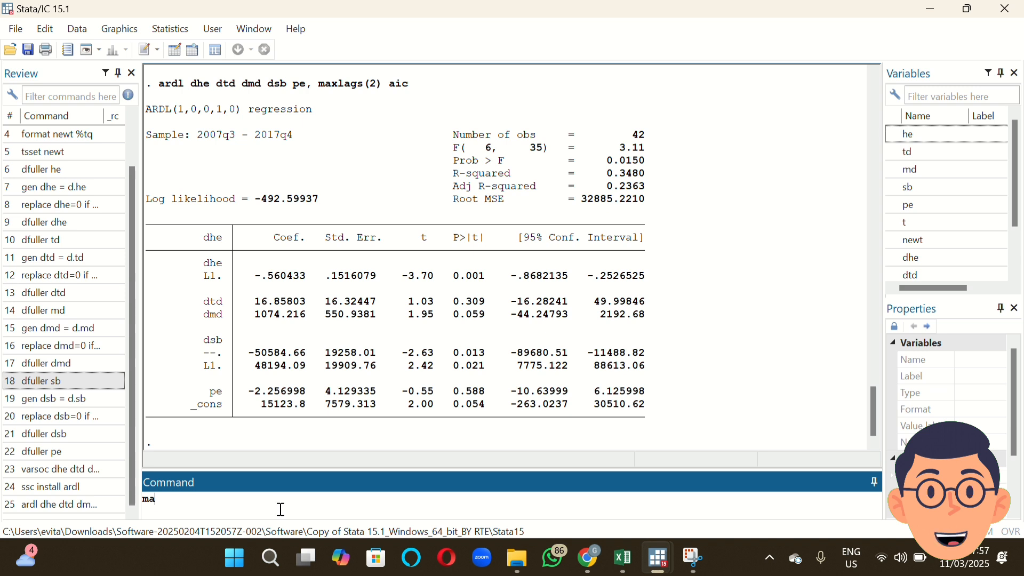
text(trix)
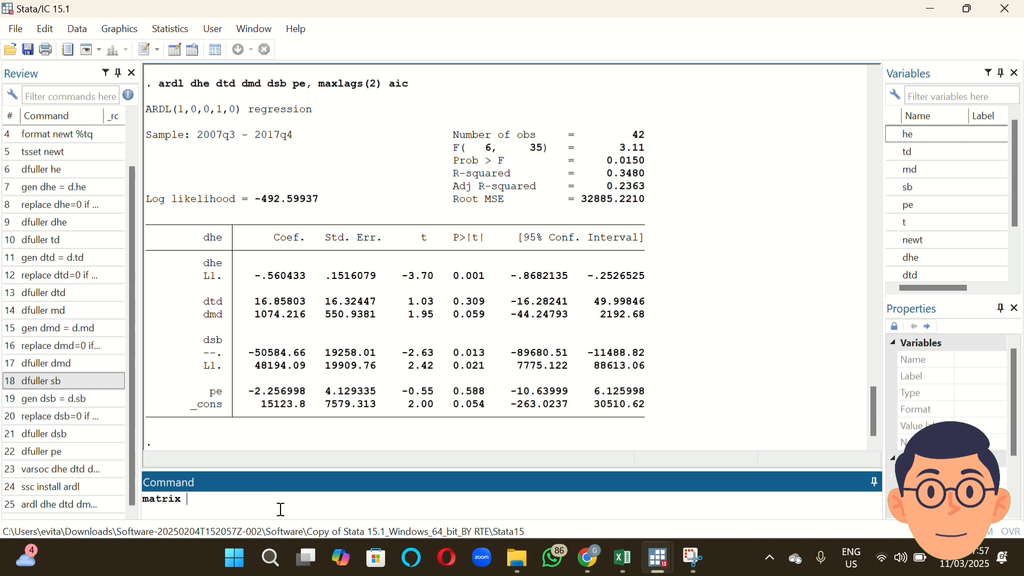
text( lis)
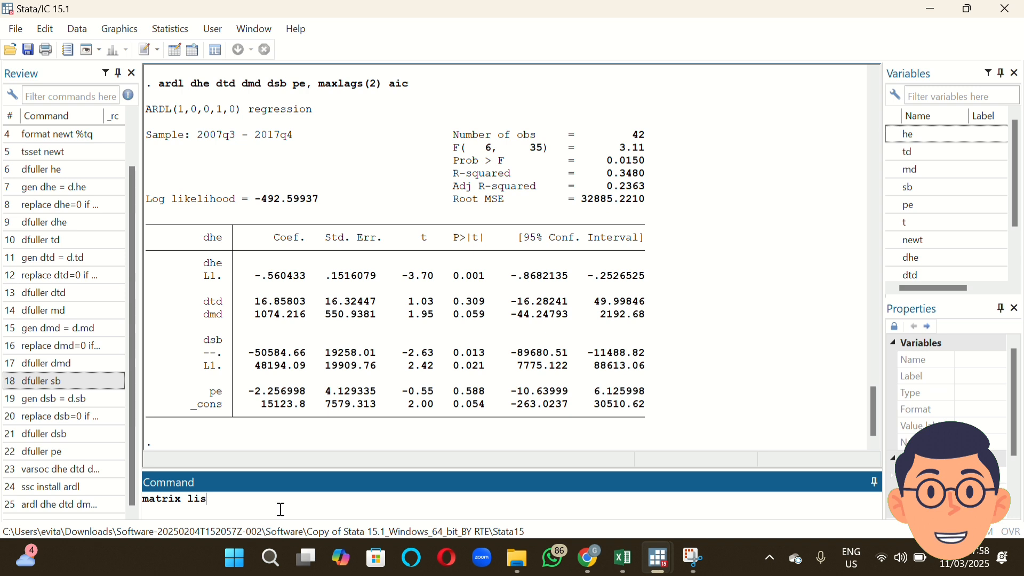
text(t e(lags))
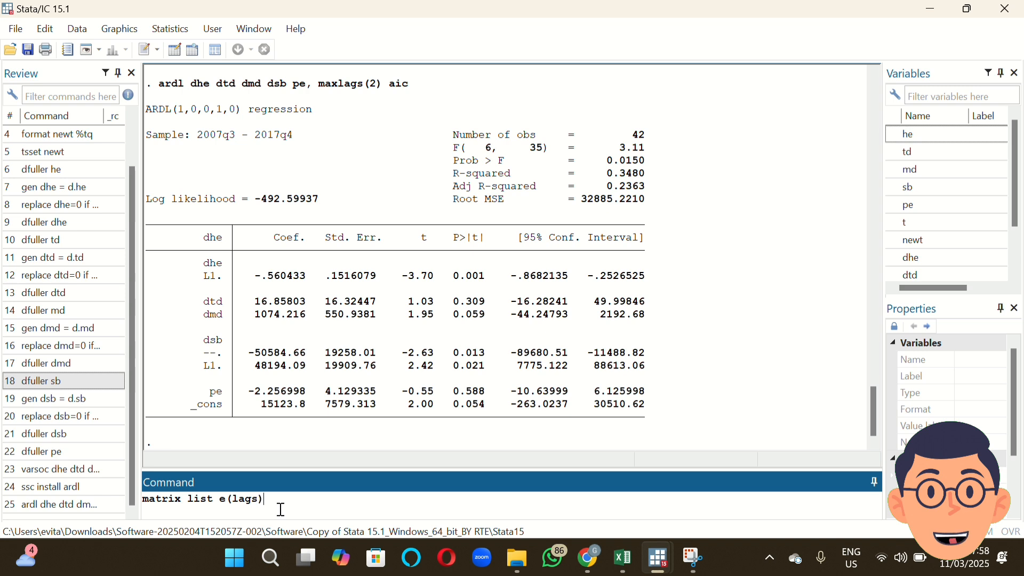
key(Return)
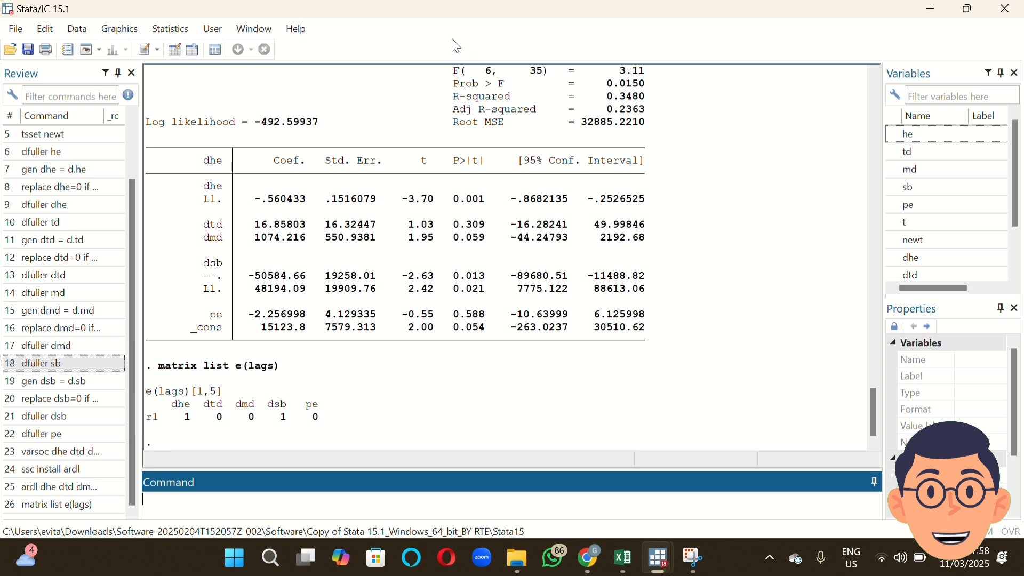
click(428, 28)
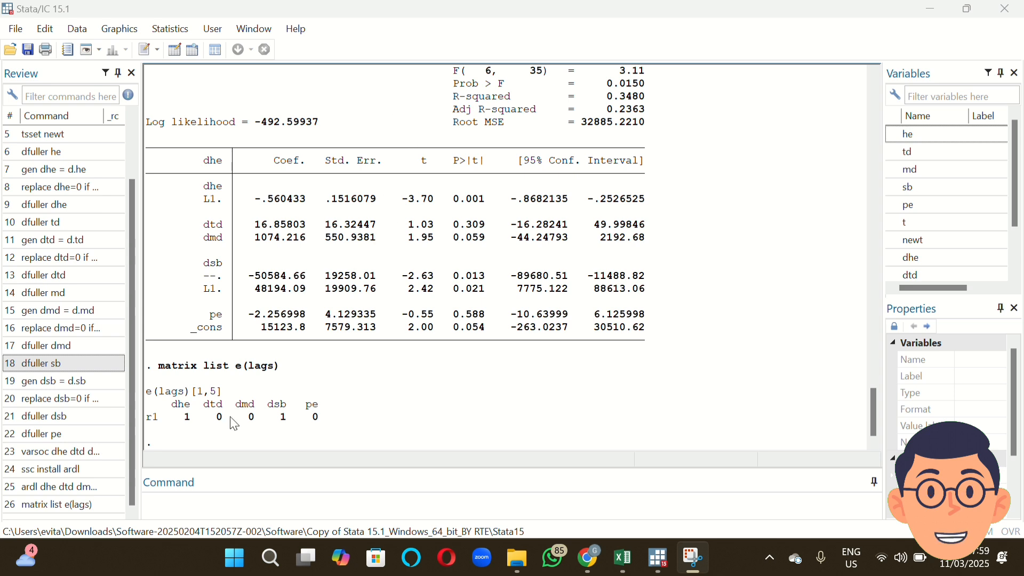
Adapt the earlier ardl command and run the error-correction bounds test with ardl dhe dtd dmd dsb pe, lags(1 0 0 1 0) ec btest
click(201, 511)
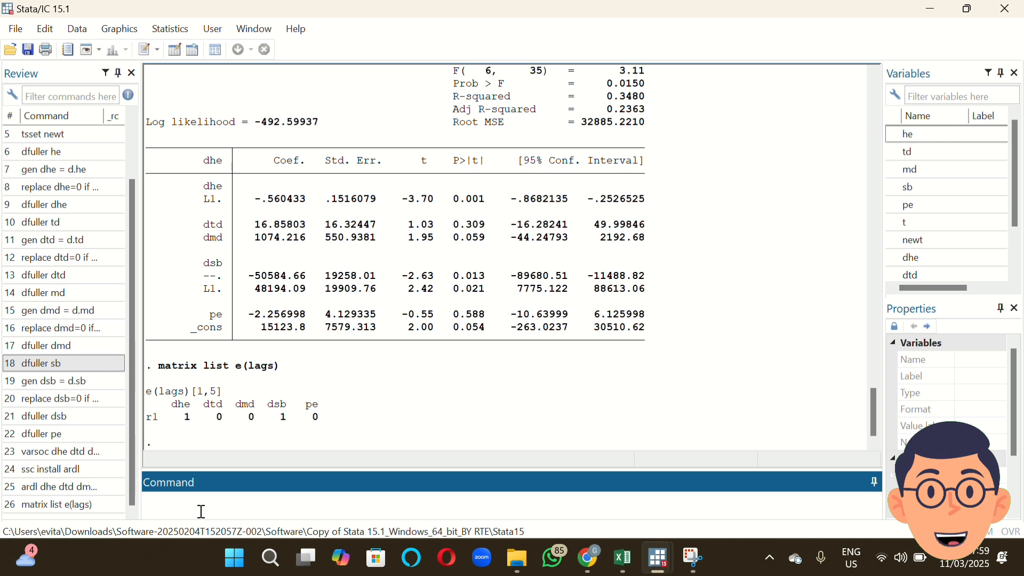
click(68, 490)
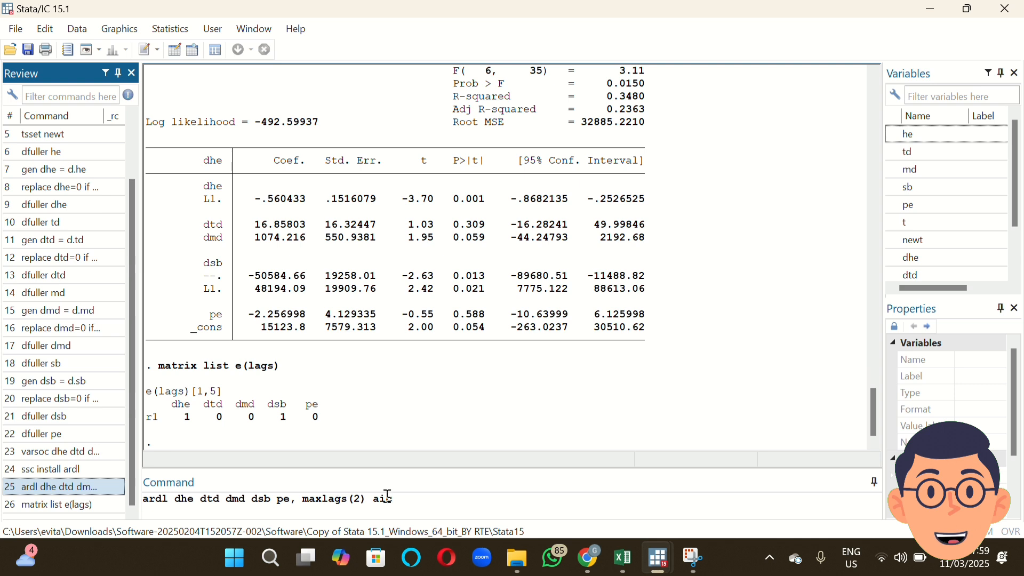
click(404, 505)
drag(403, 505, 299, 505)
key(BackSpace)
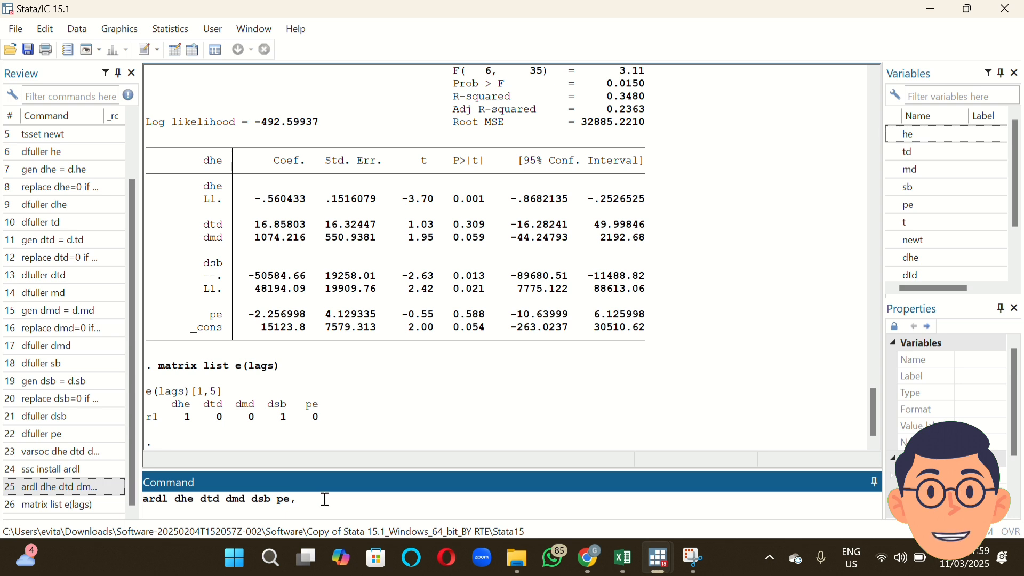
text(lags(1 0 0 1 0)
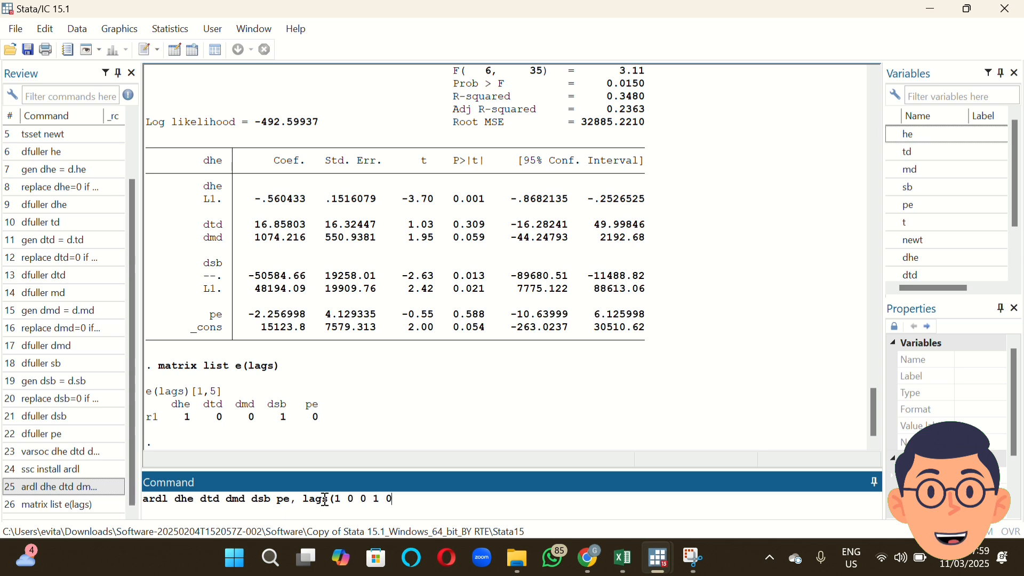
text() ec btes)
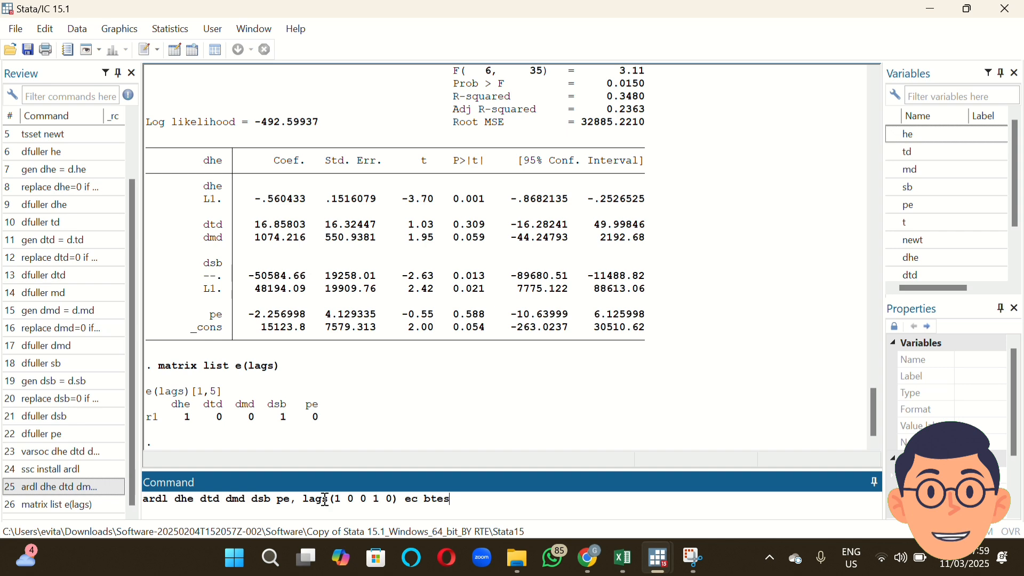
text(r)
key(Return)
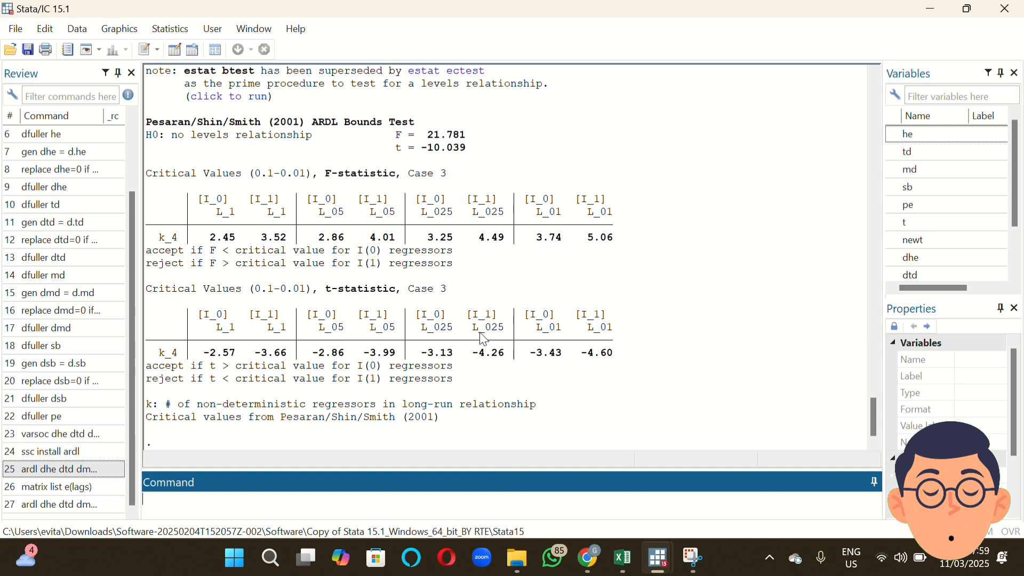
Examine the error-correction output's adjustment, long-run and short-run coefficients and the bounds test's F and t critical values
scroll(447, 69, up, 10)
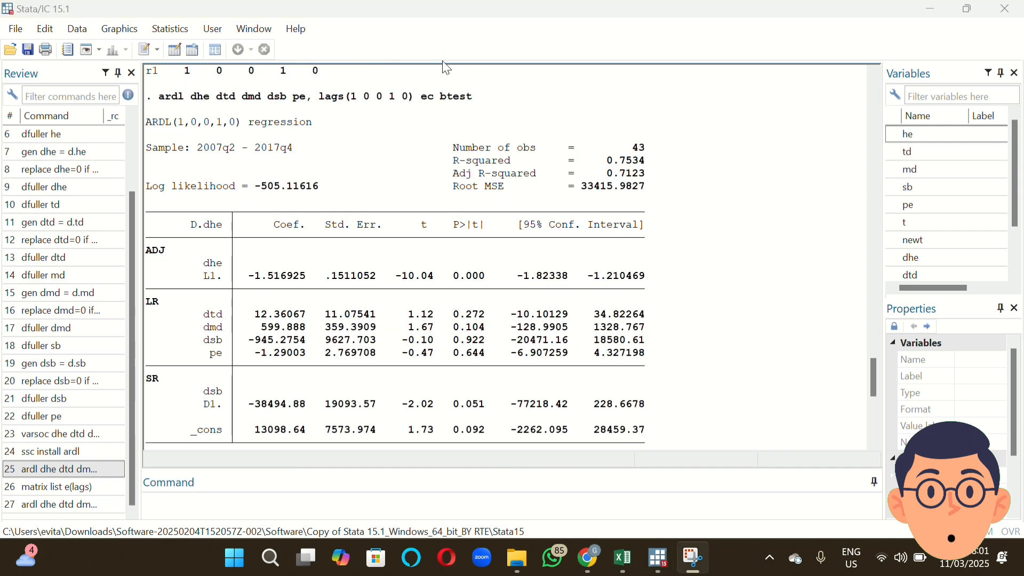
scroll(452, 318, down, 7)
scroll(493, 286, up, 7)
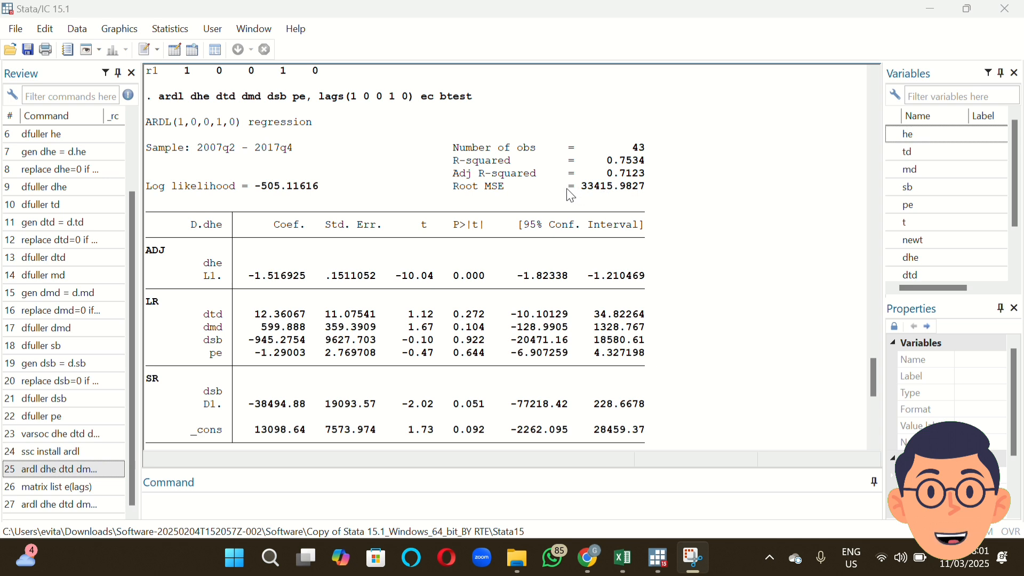
scroll(571, 196, down, 1)
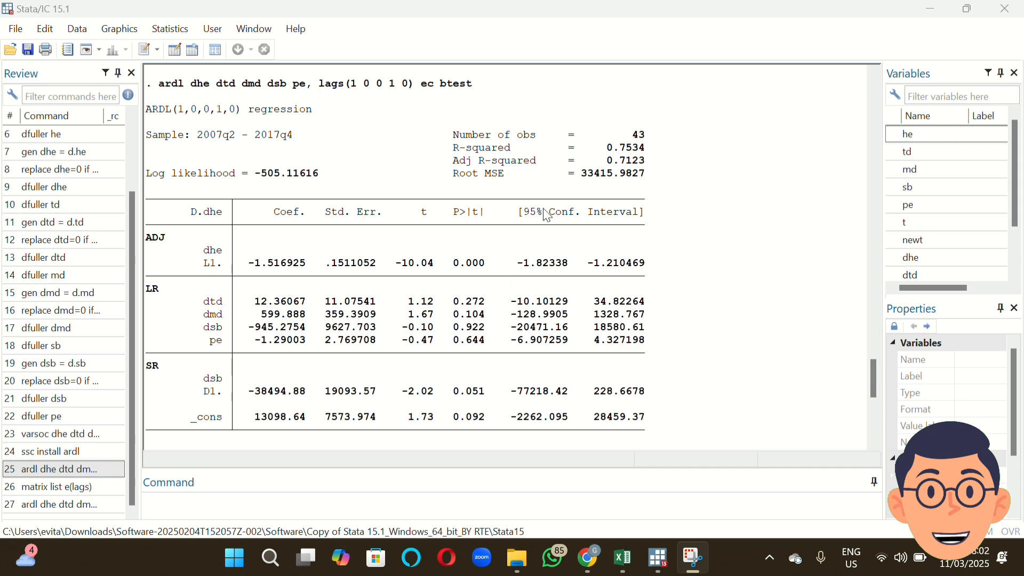
scroll(489, 345, down, 4)
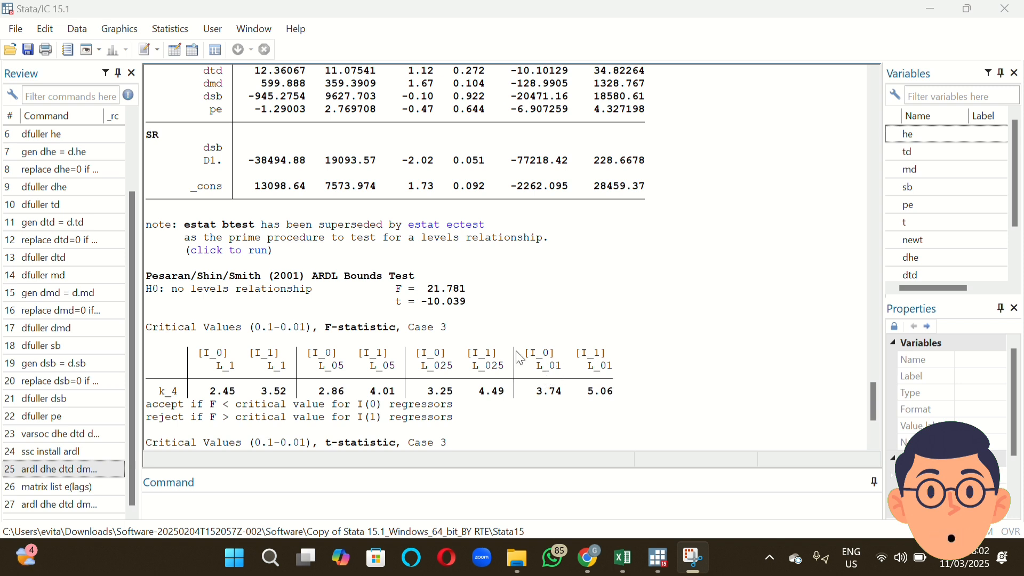
scroll(522, 358, down, 1)
scroll(497, 335, down, 2)
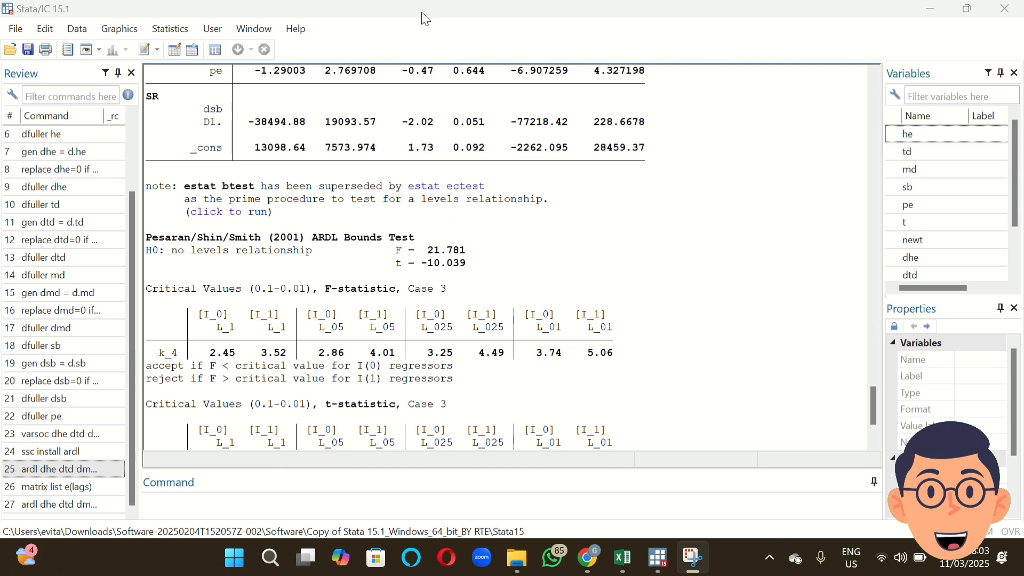
scroll(430, 110, down, 3)
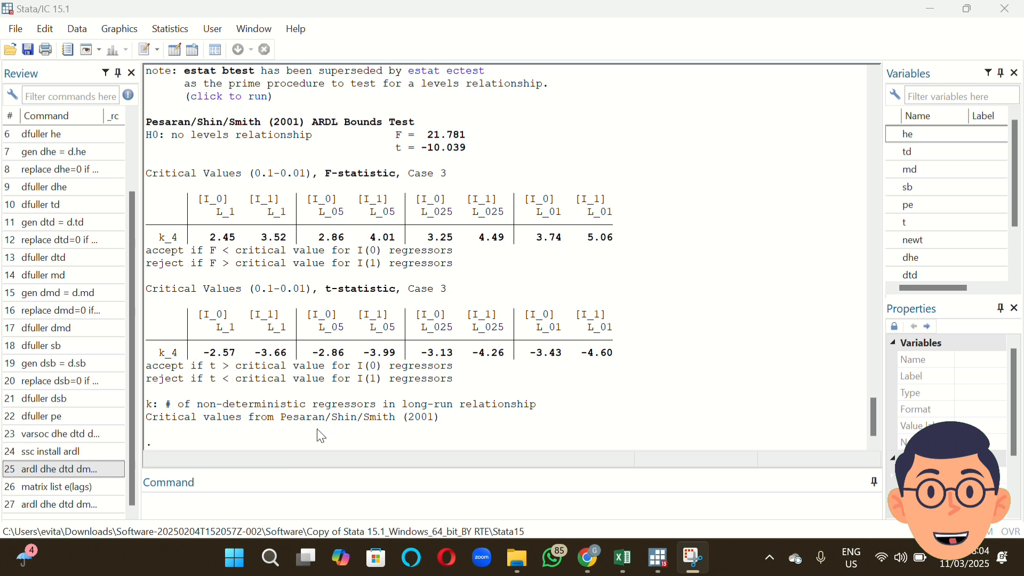
Run the Durbin-Watson autocorrelation test on the ARDL model with estat dwatson
click(281, 501)
text(es)
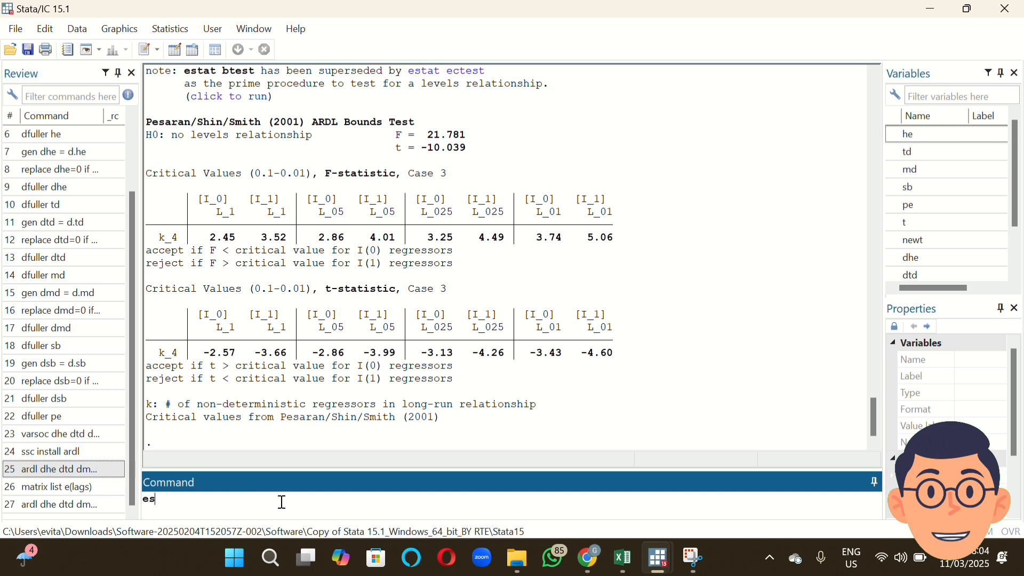
text(tat dwat)
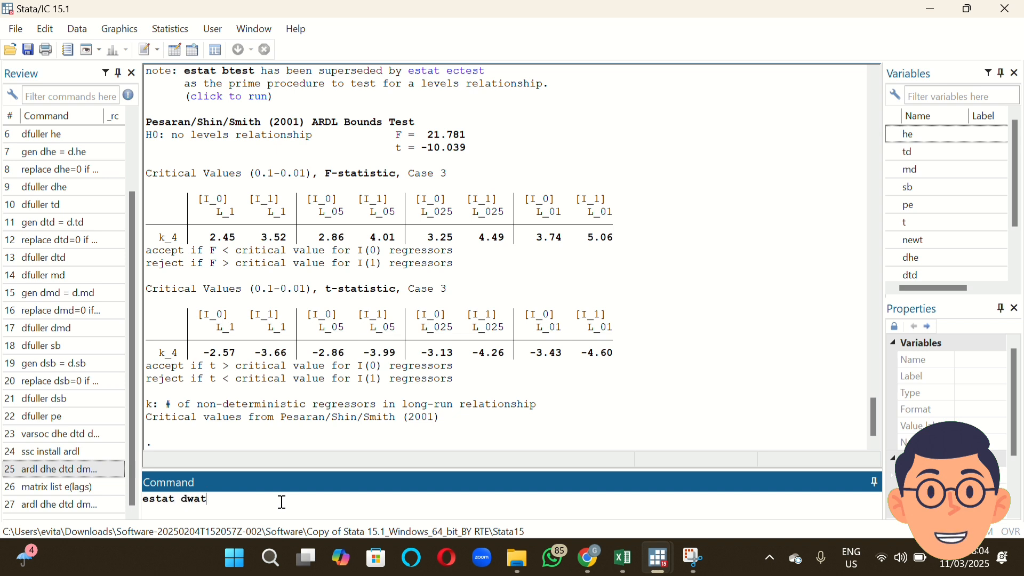
text(son)
key(Return)
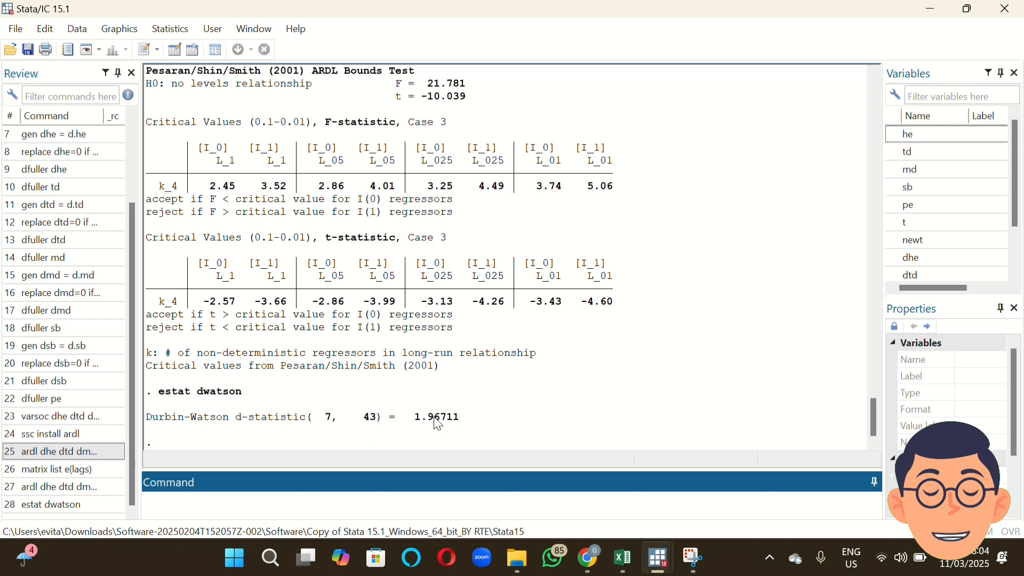
click(425, 32)
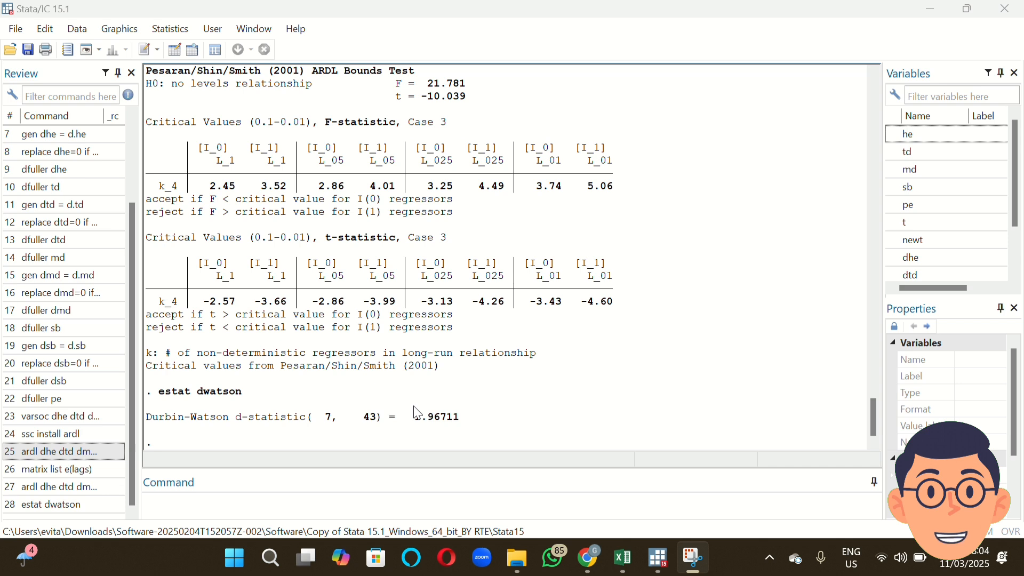
Run the Breusch-Godfrey LM autocorrelation test with two lags using estat bgodfrey, lags(2)
click(243, 501)
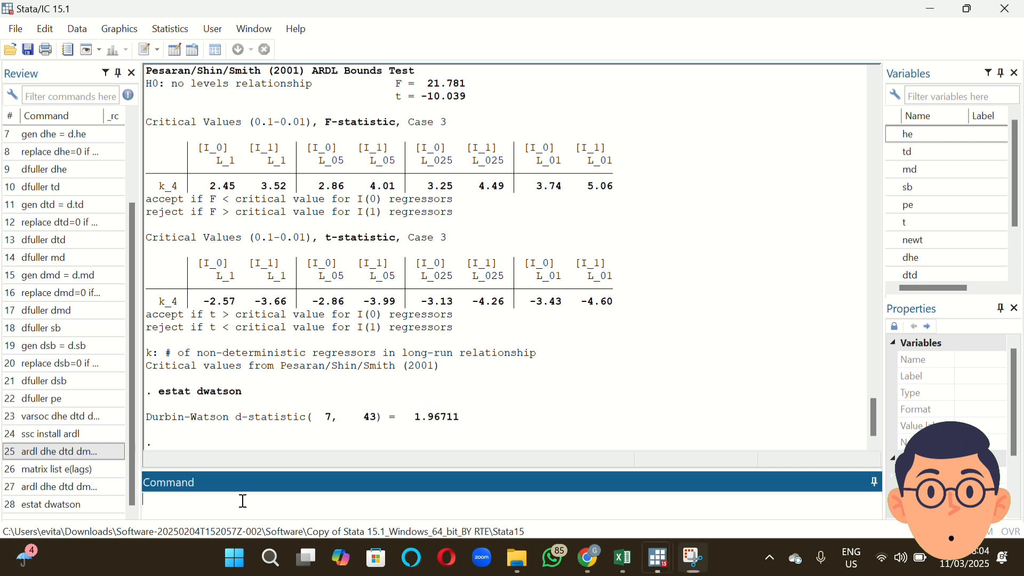
text(estat)
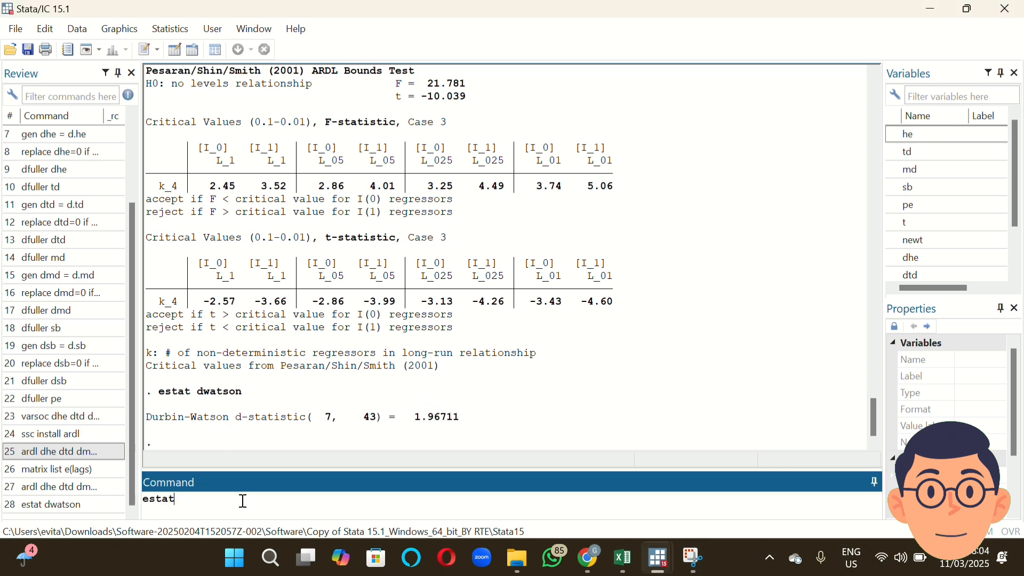
text( bgod)
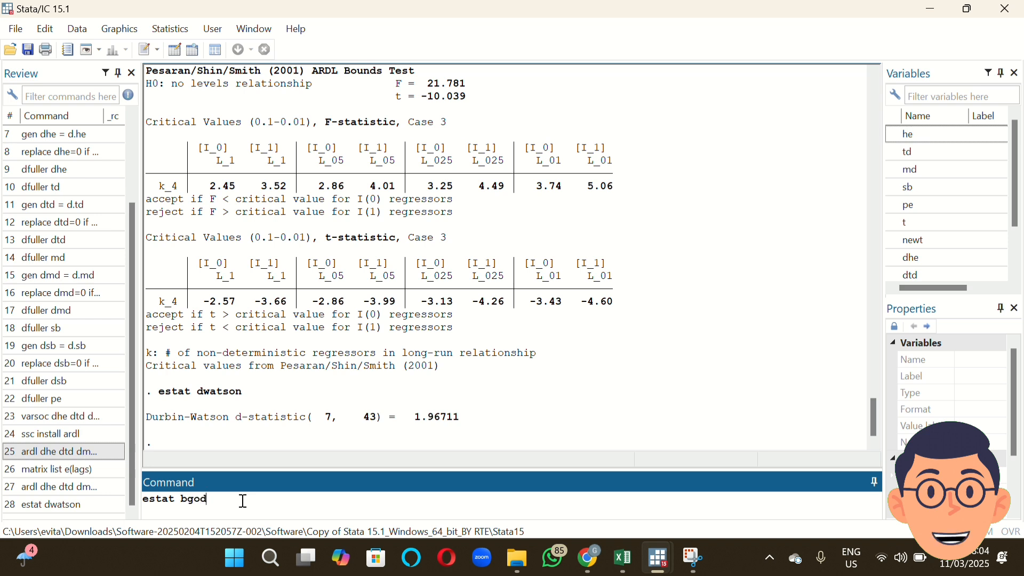
text(frey, l)
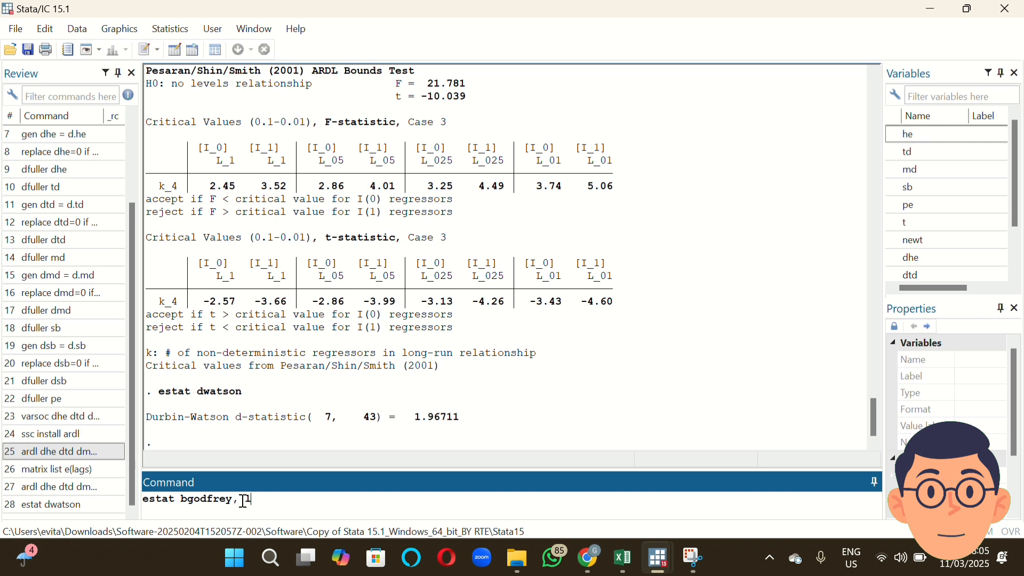
text(ags(2))
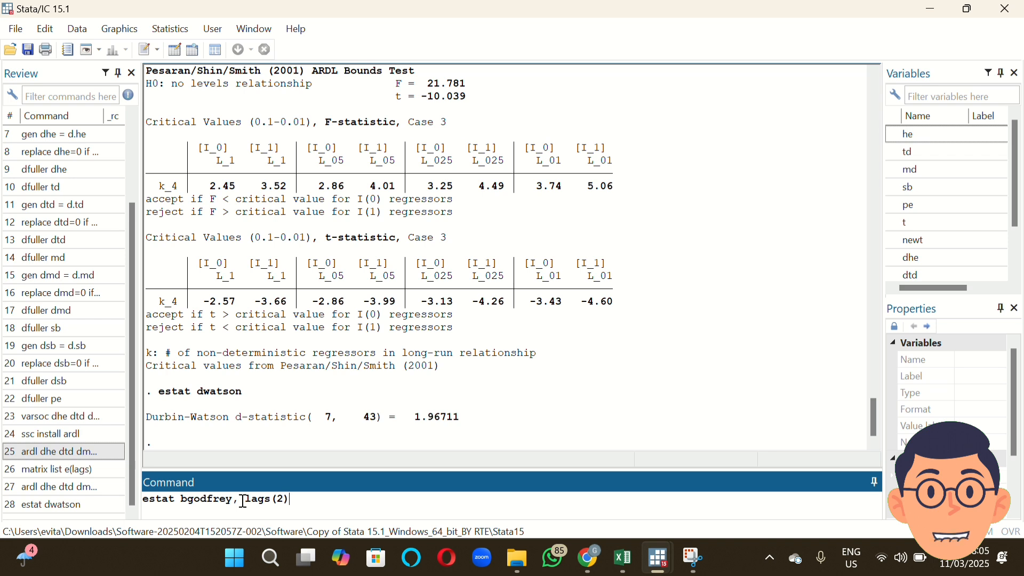
key(Return)
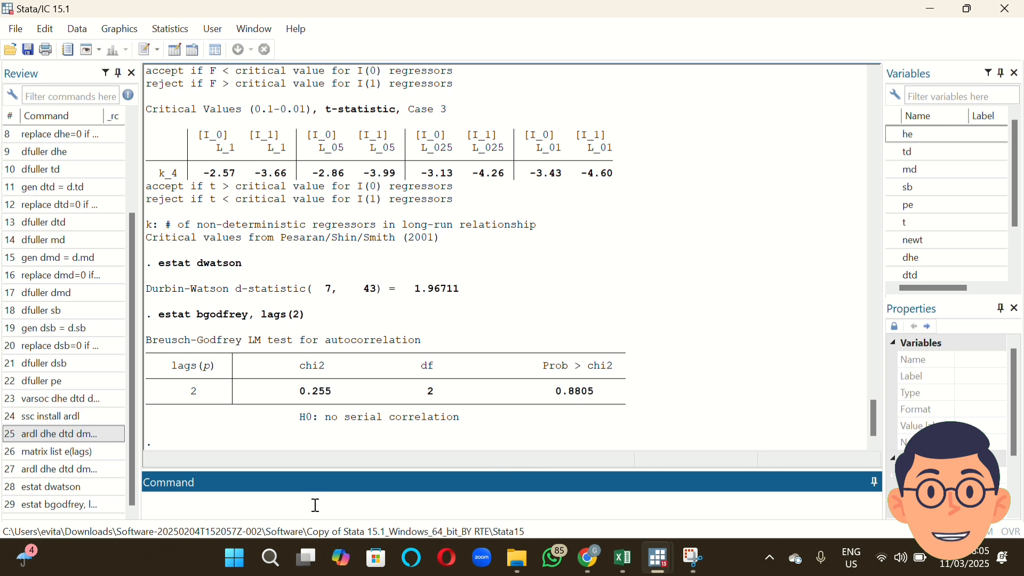
Install the white package from SSC with ssc install white, correcting the misspelled install subcommand
text(ssc intall )
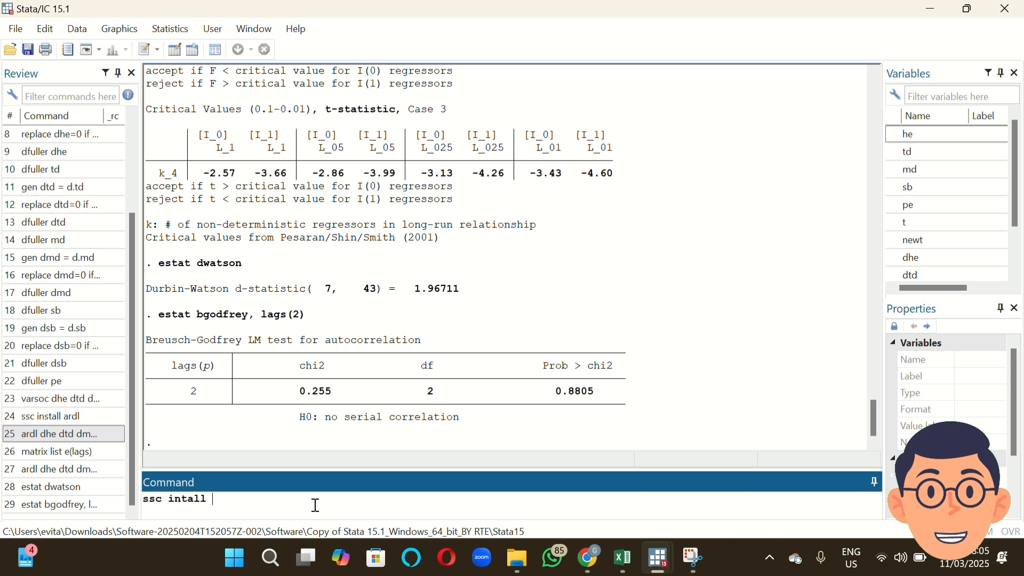
text(white)
key(Return)
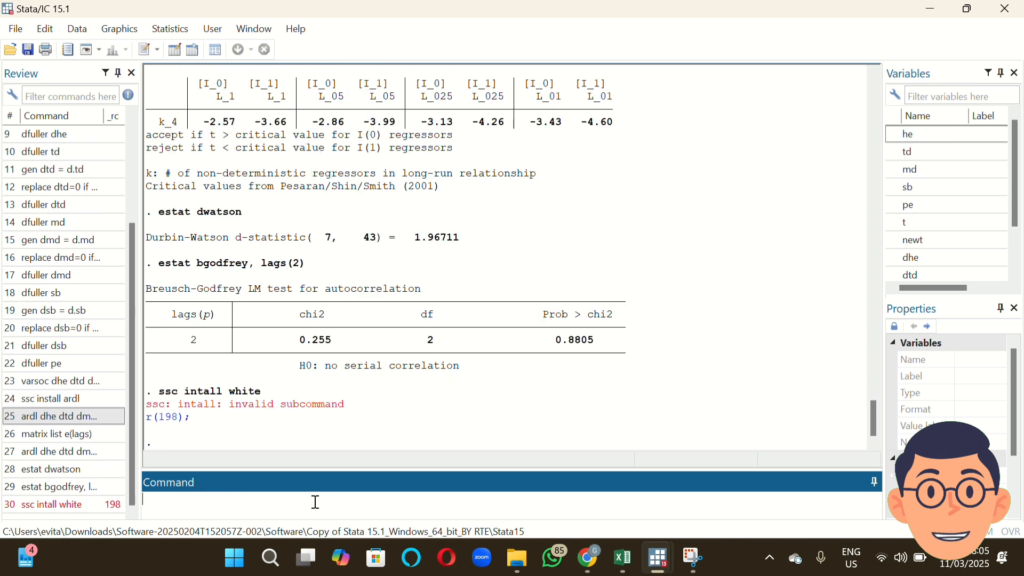
click(422, 30)
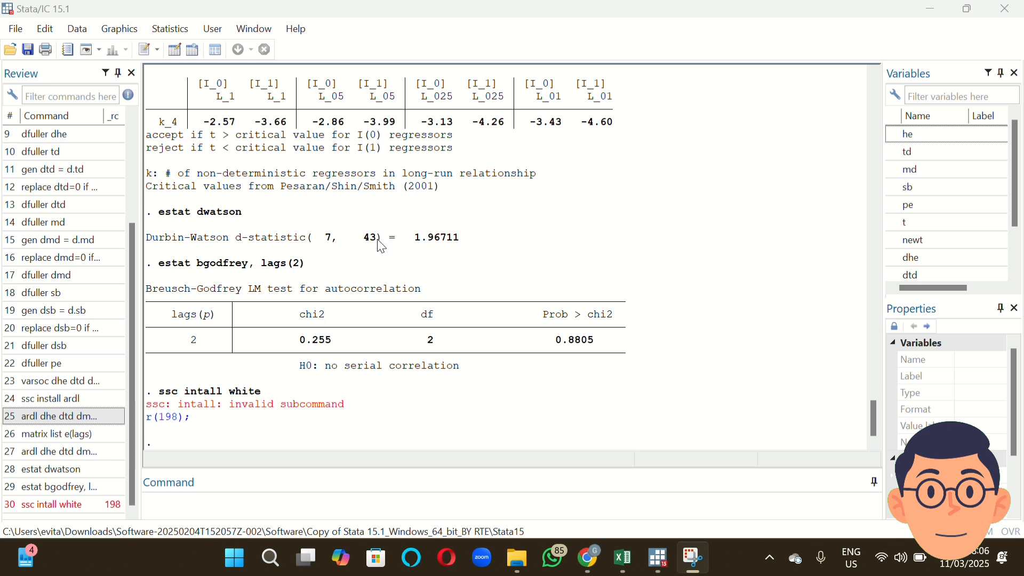
click(78, 504)
click(184, 500)
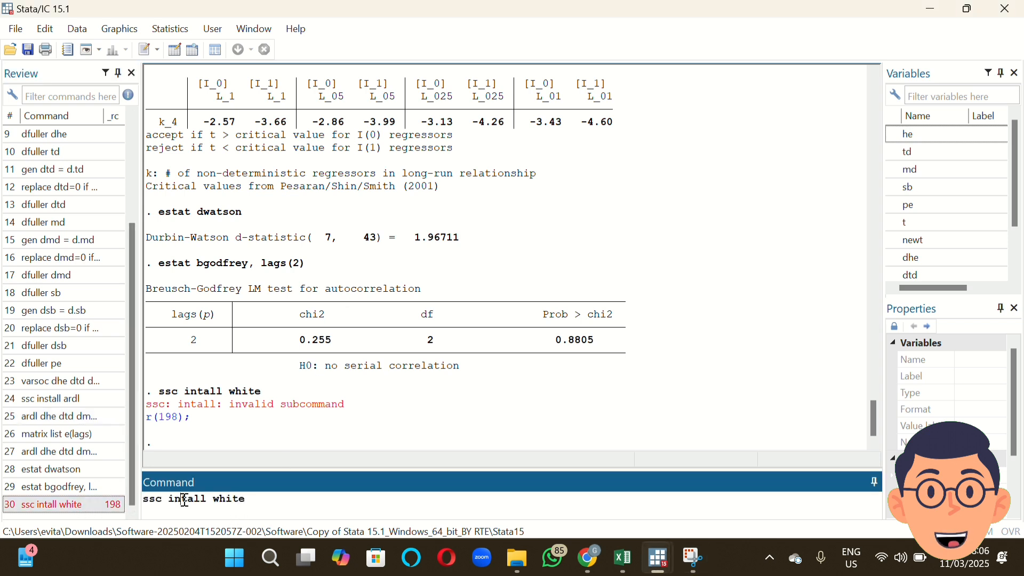
text(s)
key(Return)
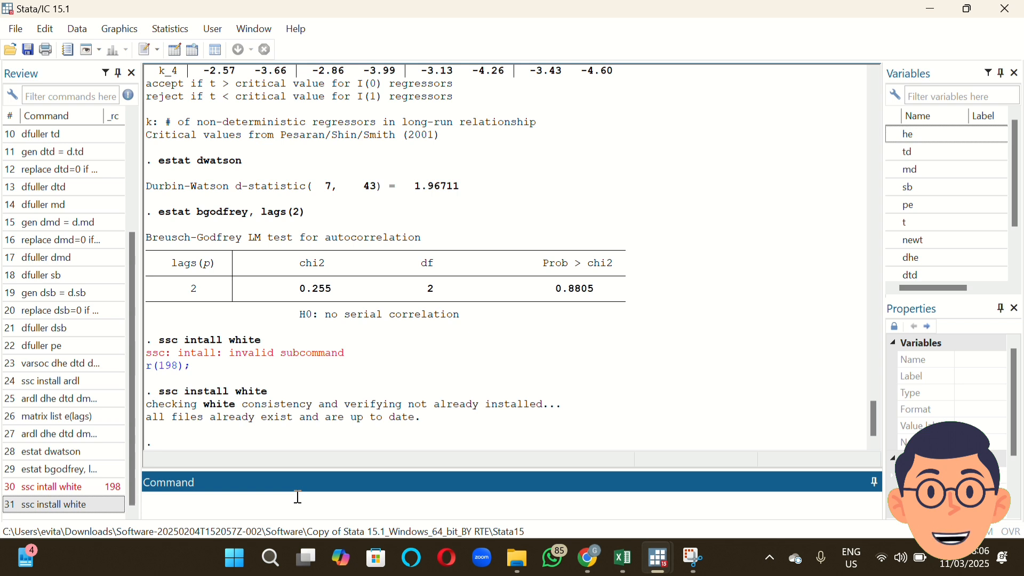
Run White's heteroskedasticity test on the ARDL model with estat imtest, white
text(estat imt)
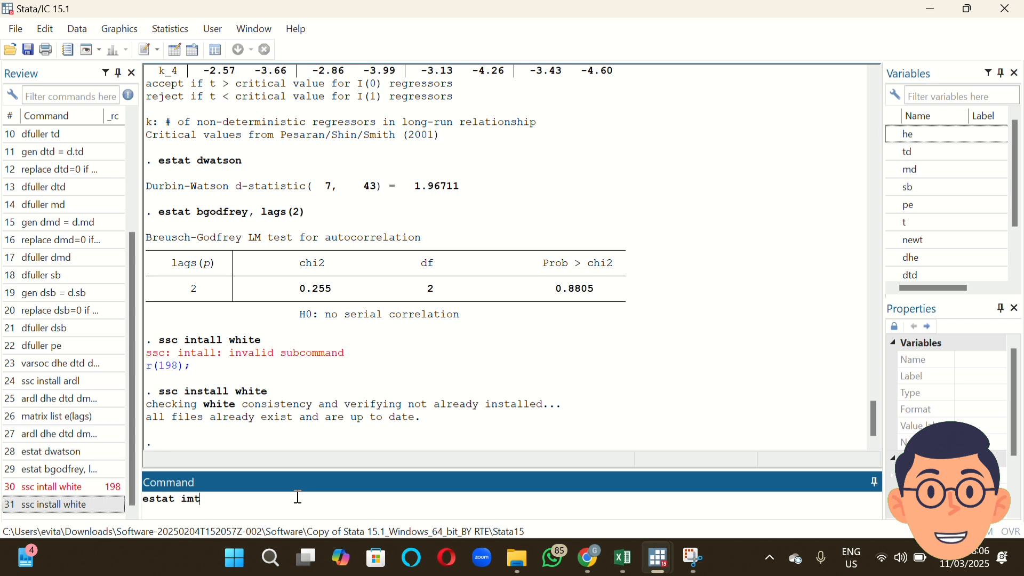
text(est, white)
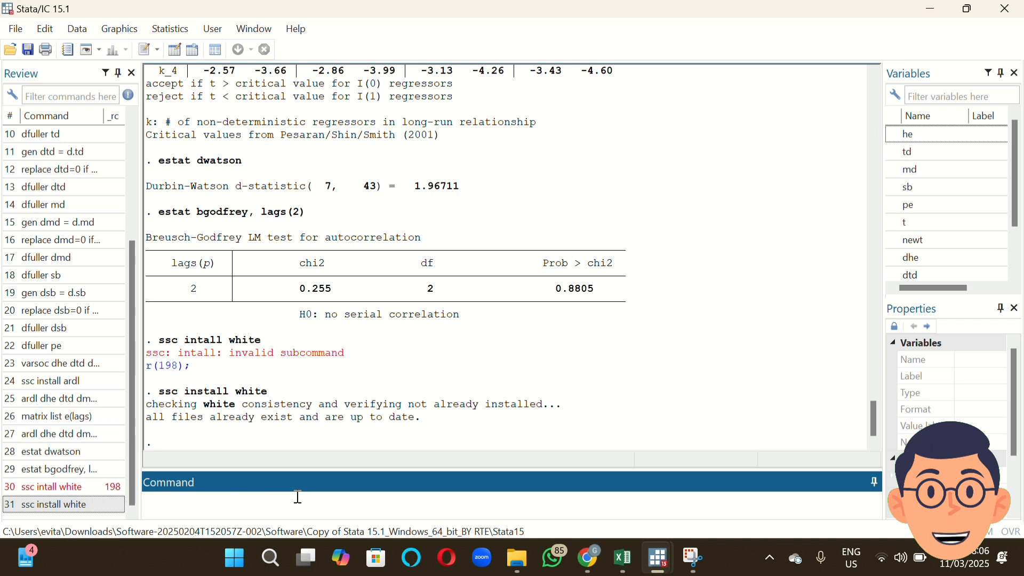
click(425, 25)
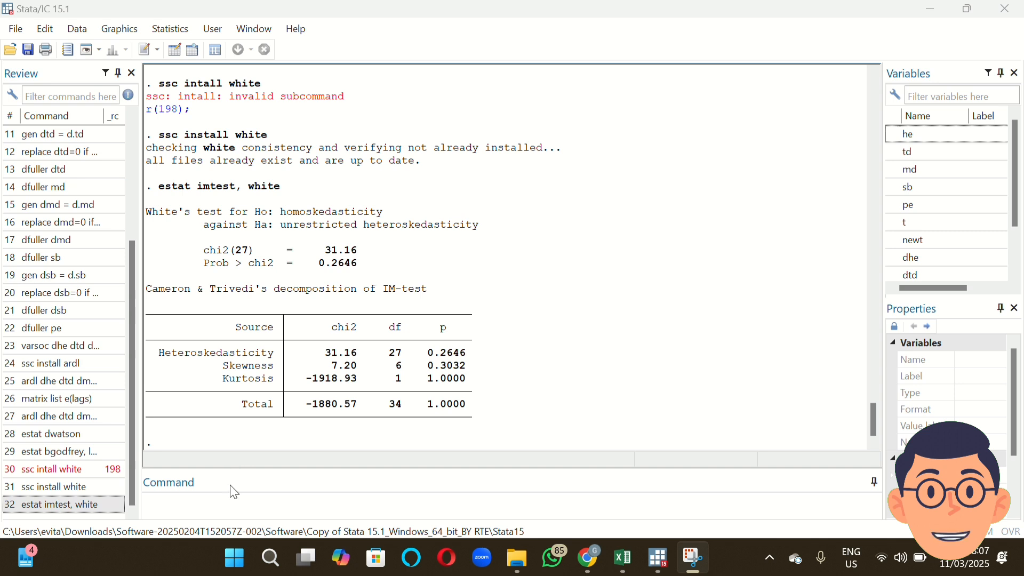
Install the CUSUM stability test package from SSC with ssc install cusum6
click(201, 507)
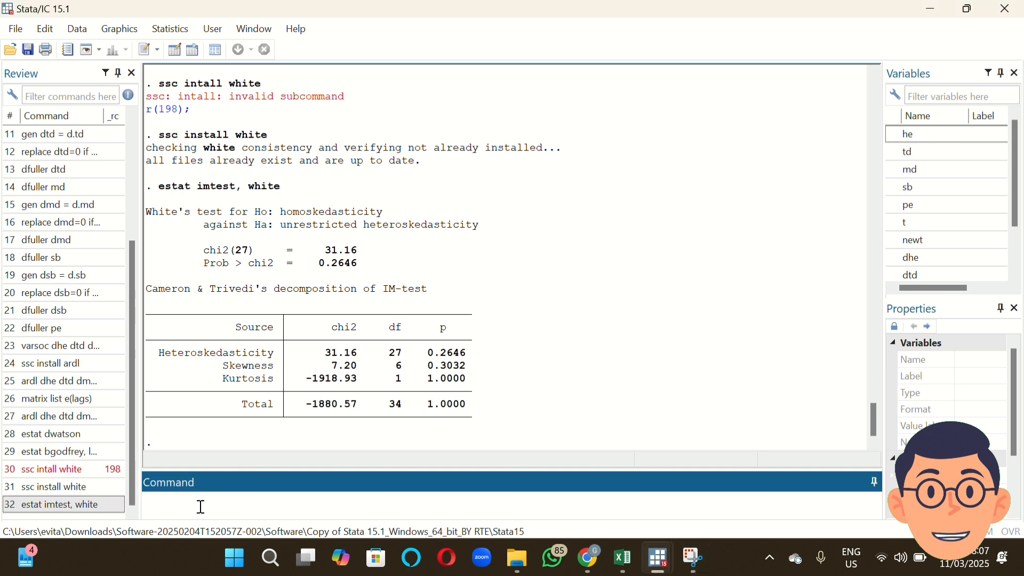
text(ssc int)
key(BackSpace)
text(stall cusum6)
key(Return)
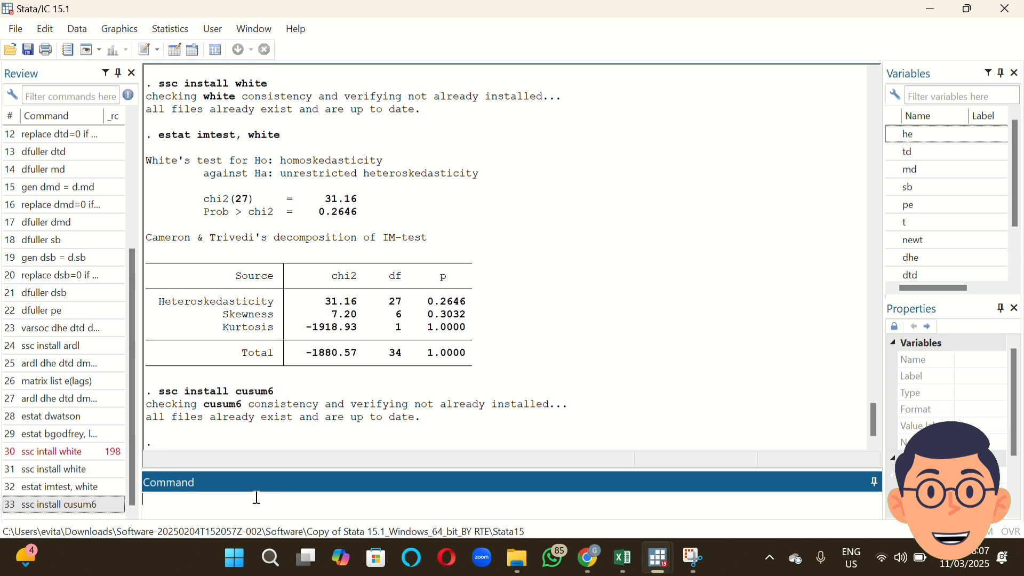
Plot the stability test with cusum6 dhe dtd dmd dsb pe, cs(cusum) lw(lower), and move the graph window so the whole plot is visible
text(cusum6 )
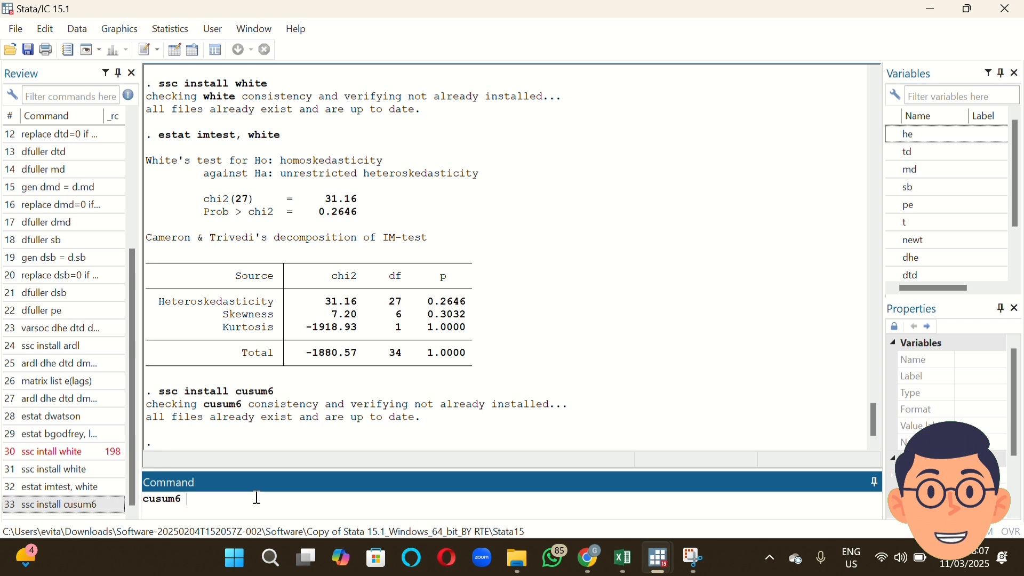
text(dhe dtd)
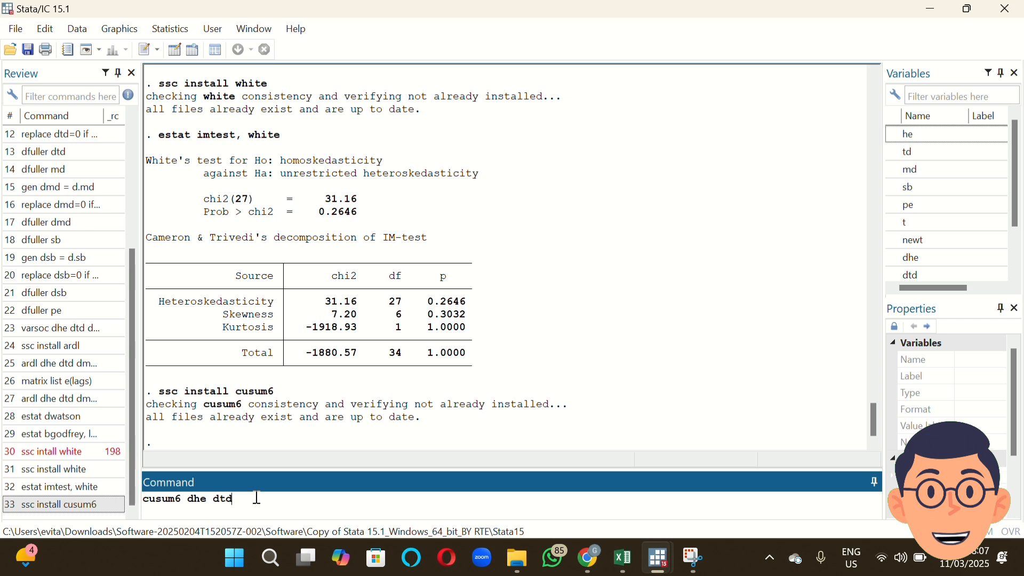
text( d)
text(m)
text(d s)
text(sb p)
text(e)
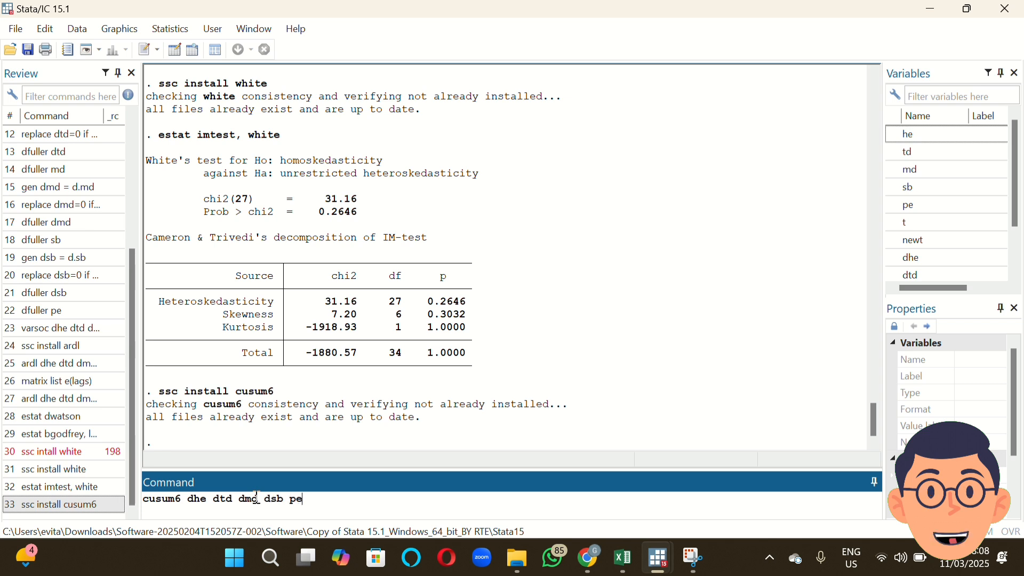
text(, cs(cusum))
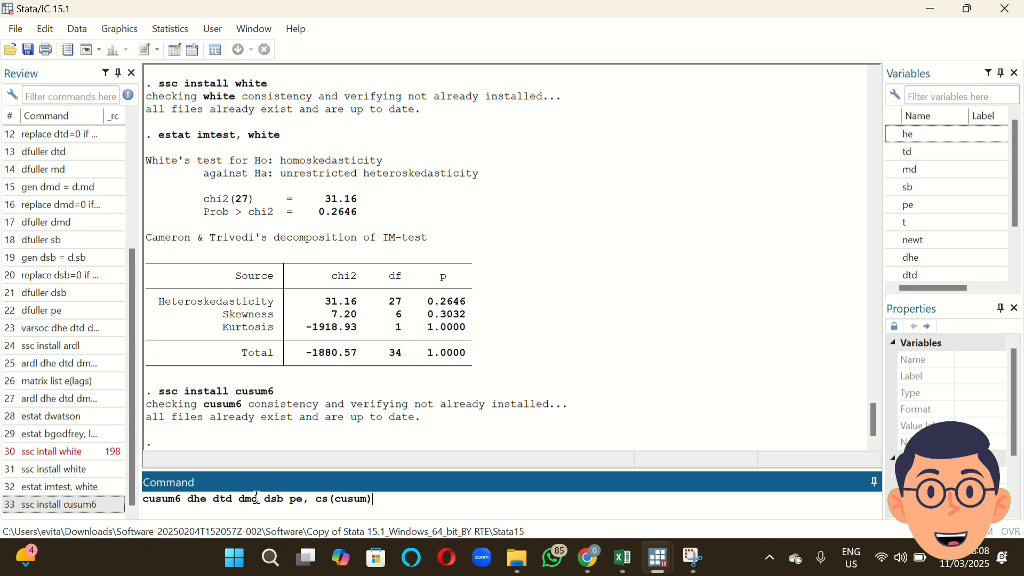
text( lw(lower)
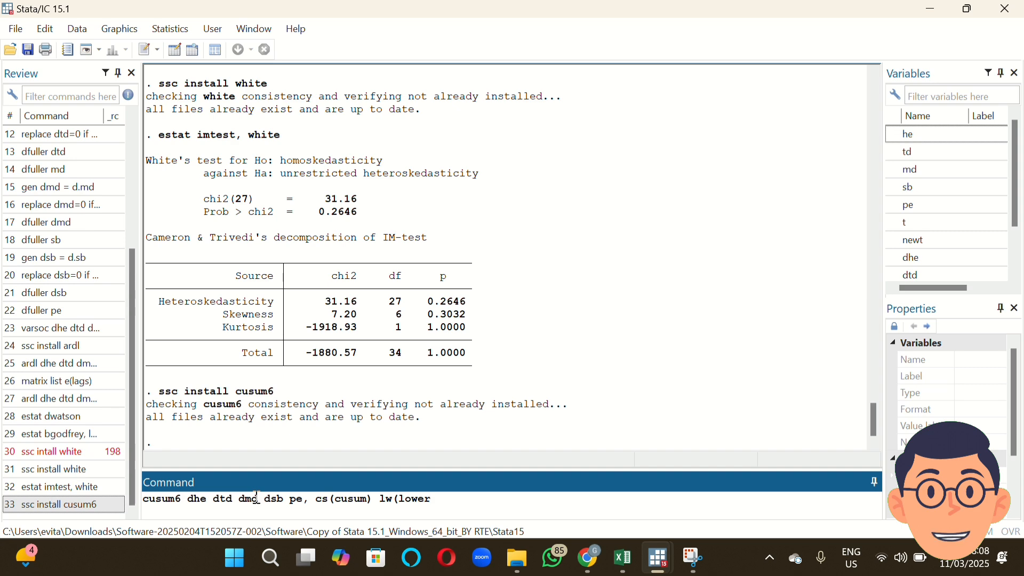
text())
key(Return)
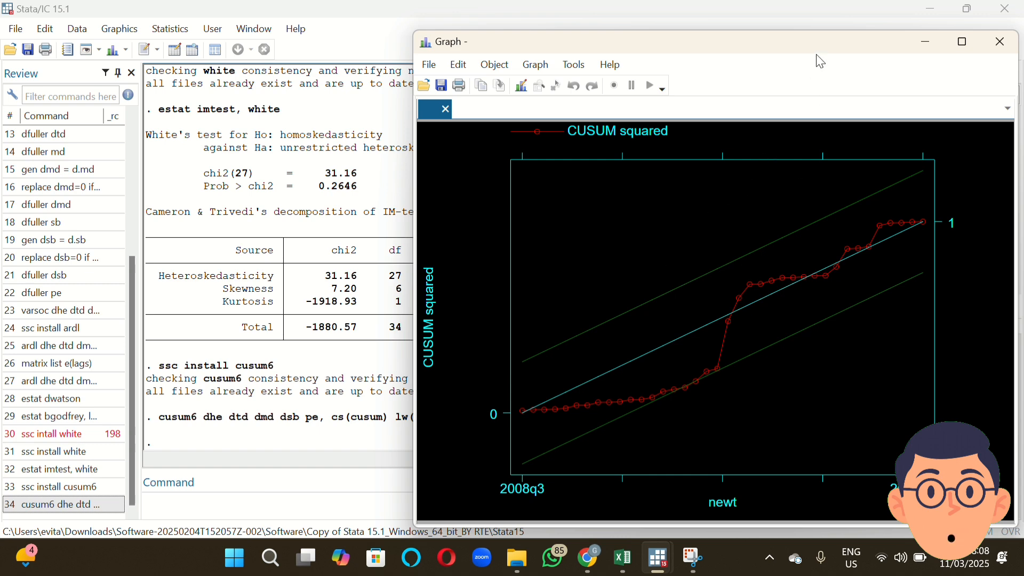
drag(815, 53, 577, 65)
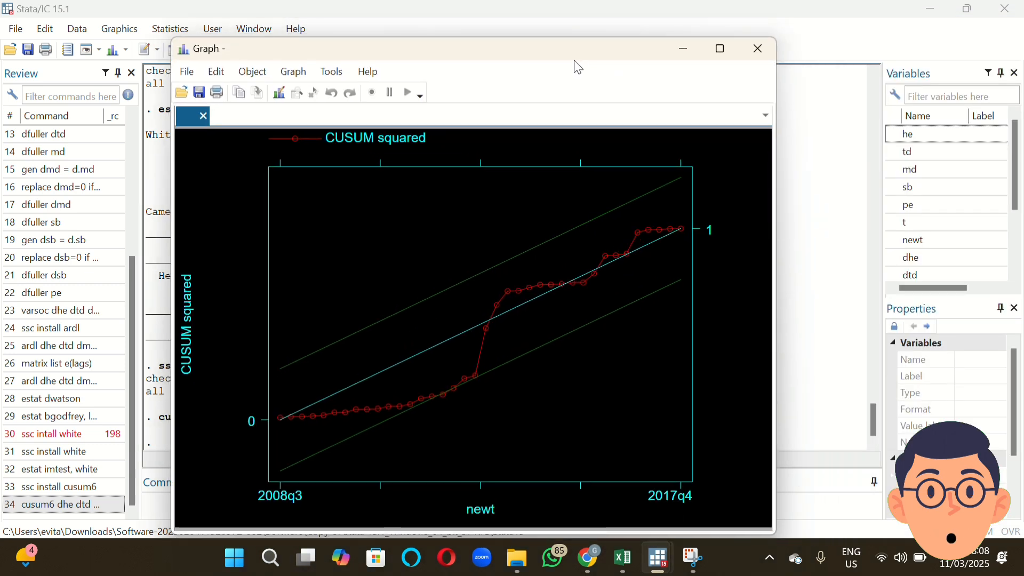
click(586, 1)
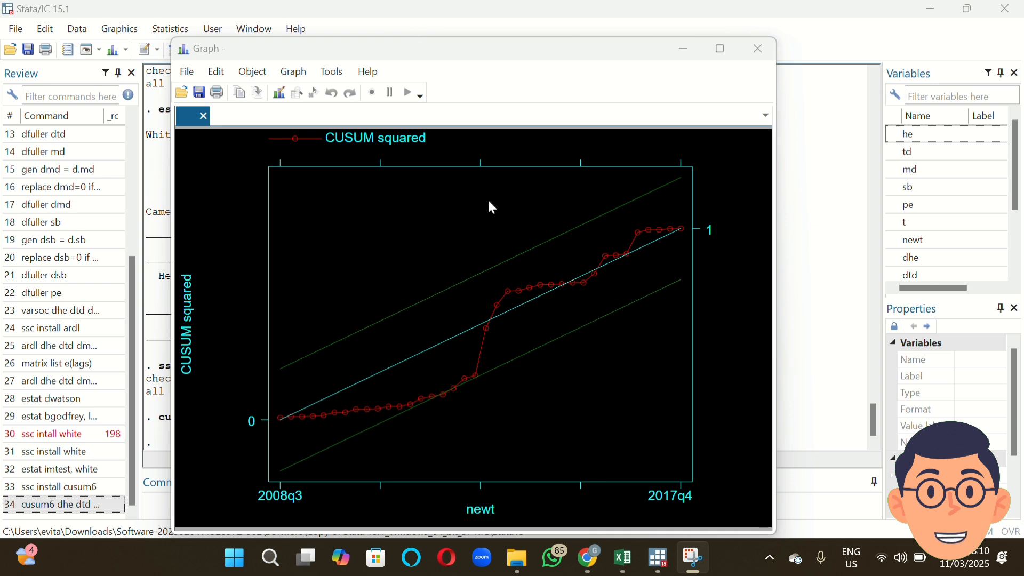
Minimize the graph window and review the Durbin-Watson, Breusch-Godfrey and White test output
click(684, 49)
scroll(528, 149, up, 6)
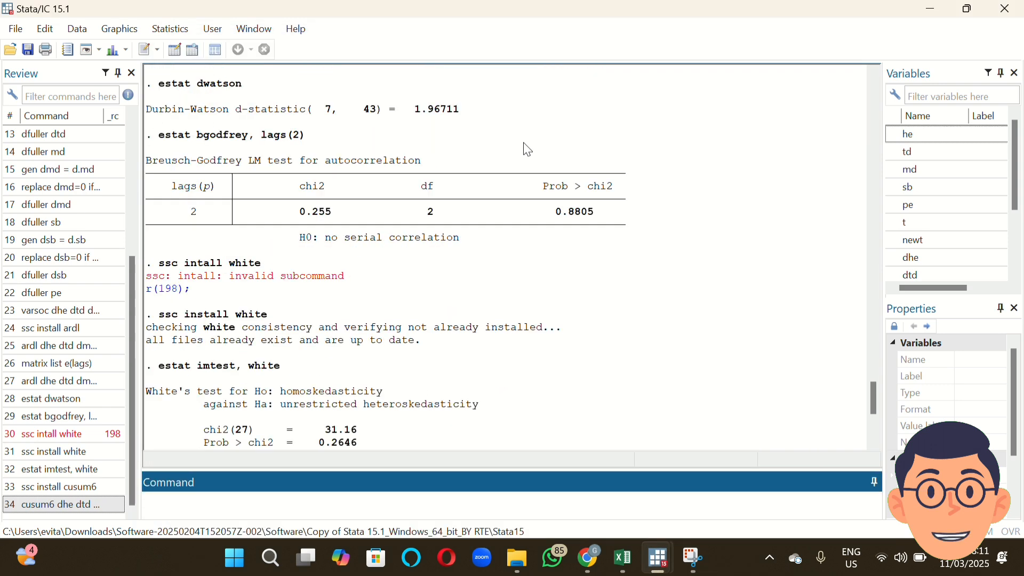
scroll(528, 149, up, 1)
scroll(528, 149, up, 1)
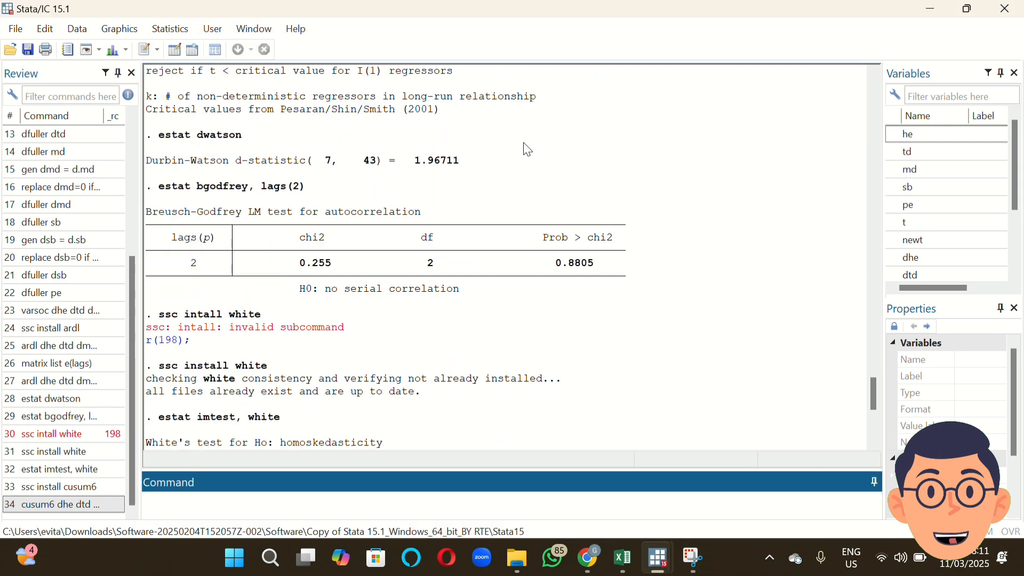
scroll(528, 149, down, 10)
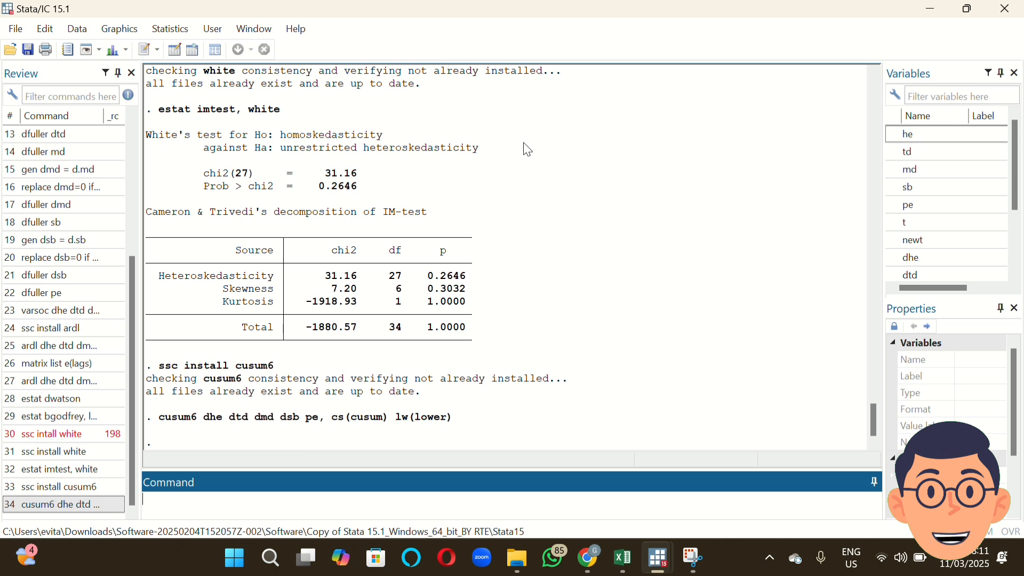